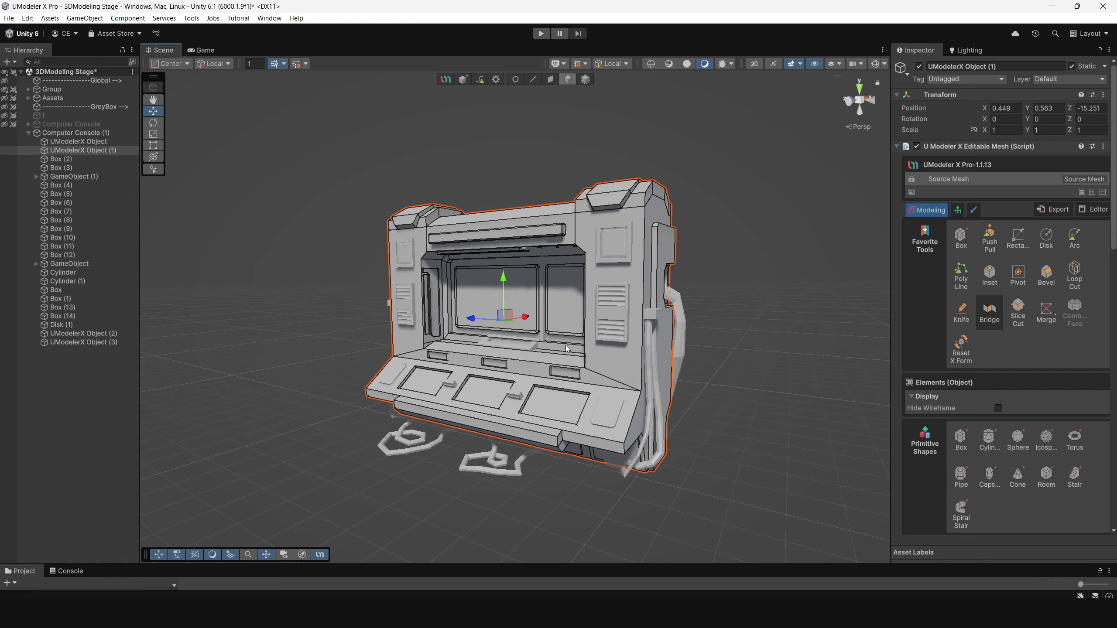
Step: Open the UV Editor for the selected console mesh and place it beside the model
mouse_move(568, 350)
left_mouse_down("alt")
mouse_move(389, 331)
mouse_move(465, 283)
mouse_move(637, 324)
mouse_move(581, 336)
left_mouse_up("alt")
middle_click_drag(581, 336, 525, 336)
left_click_drag(524, 336, 566, 362, "alt")
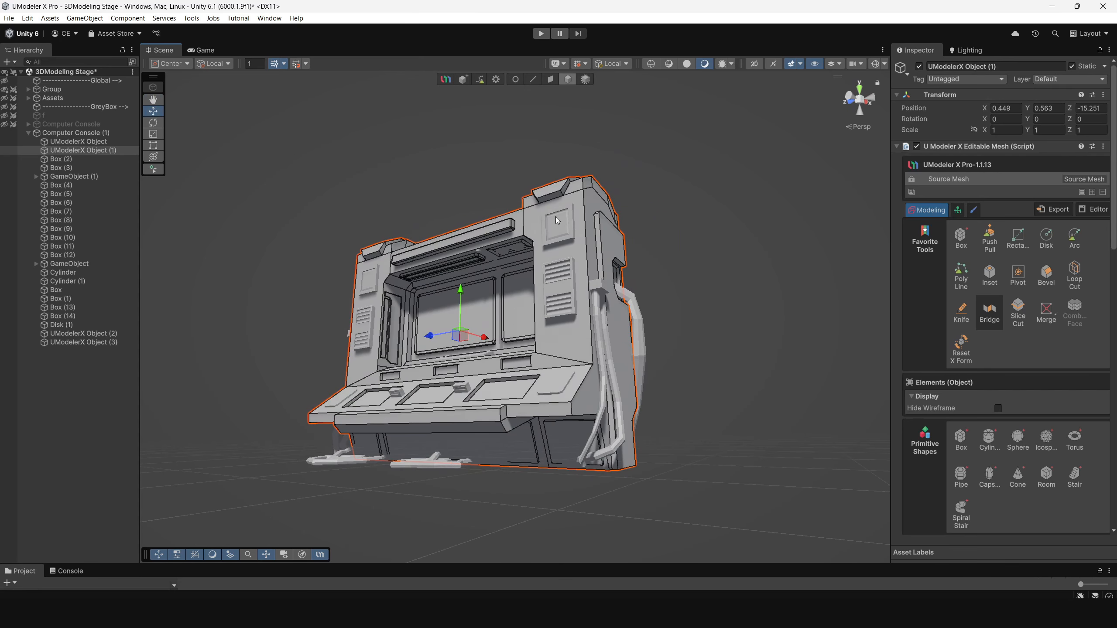
left_click_drag(556, 219, 568, 279, "alt")
mouse_move(487, 251)
left_mouse_down("alt")
mouse_move(633, 247)
mouse_move(490, 233)
left_mouse_up("alt")
left_click(1093, 211)
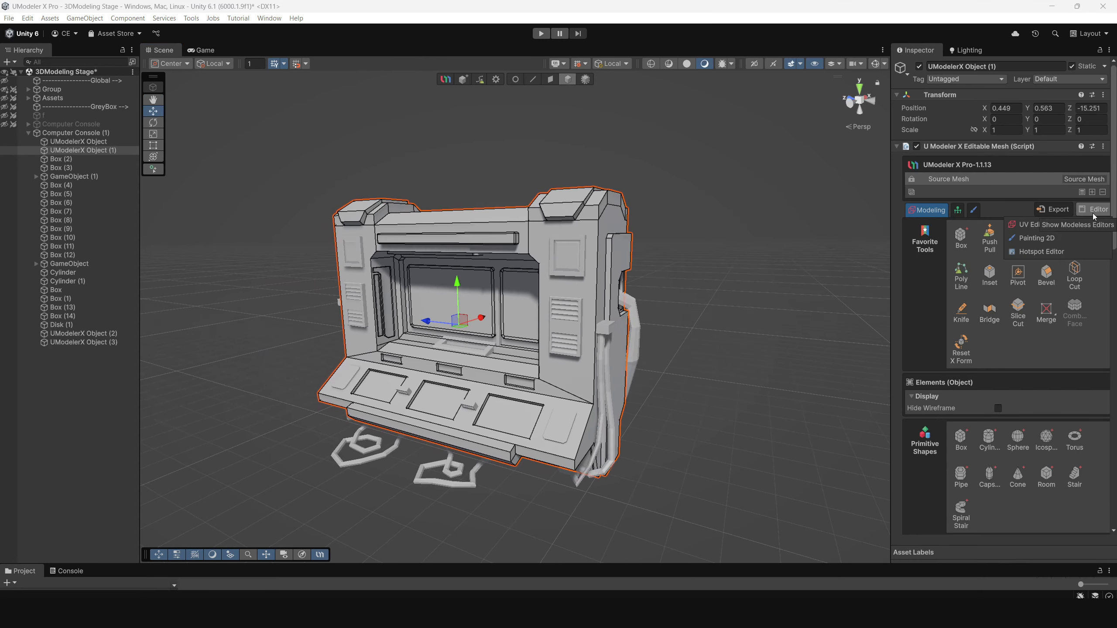
left_click(1086, 225)
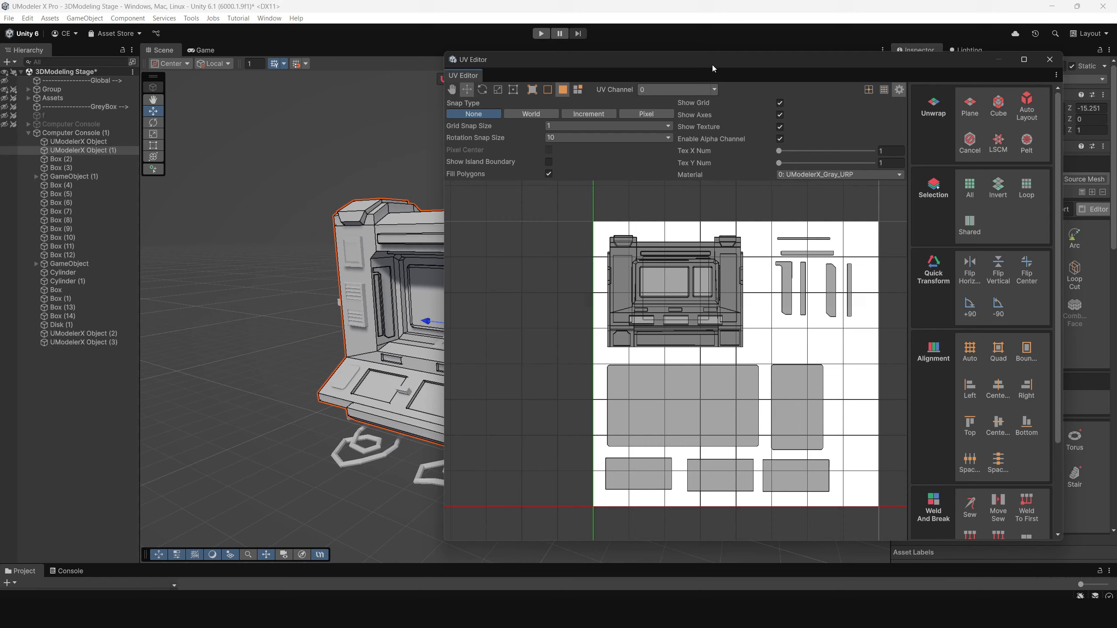
left_click_drag(712, 64, 683, 78)
Step: Select the front-view console island, the large screen panel islands and the narrow strip islands in turn to inspect the UV layout
left_click_drag(570, 243, 727, 375)
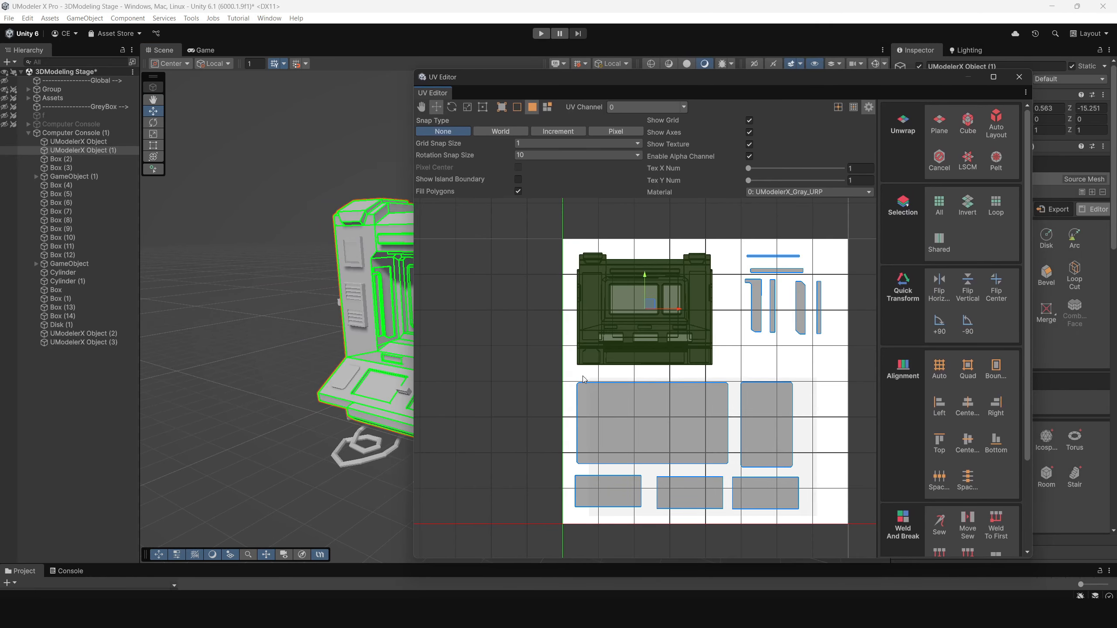
left_click_drag(568, 374, 812, 516)
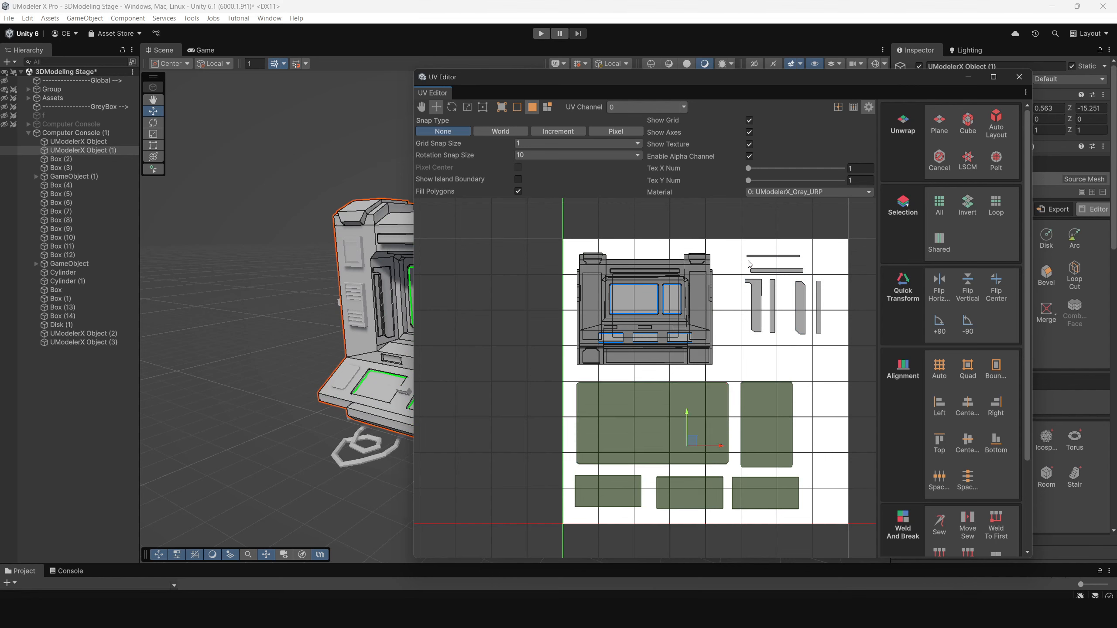
left_click_drag(734, 243, 845, 368)
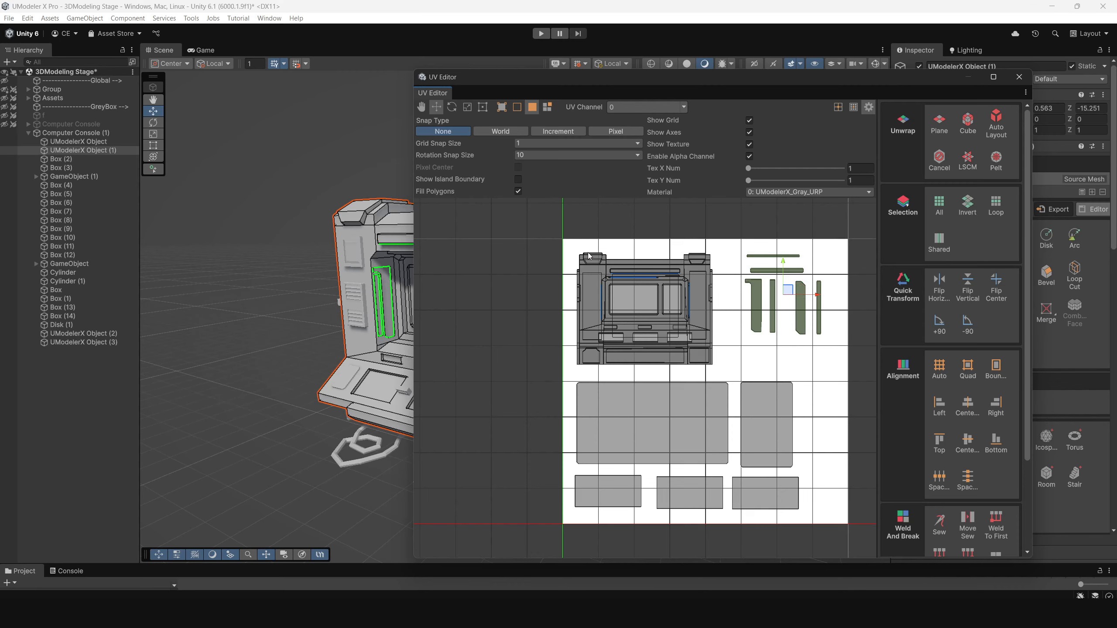
left_click_drag(572, 243, 726, 372)
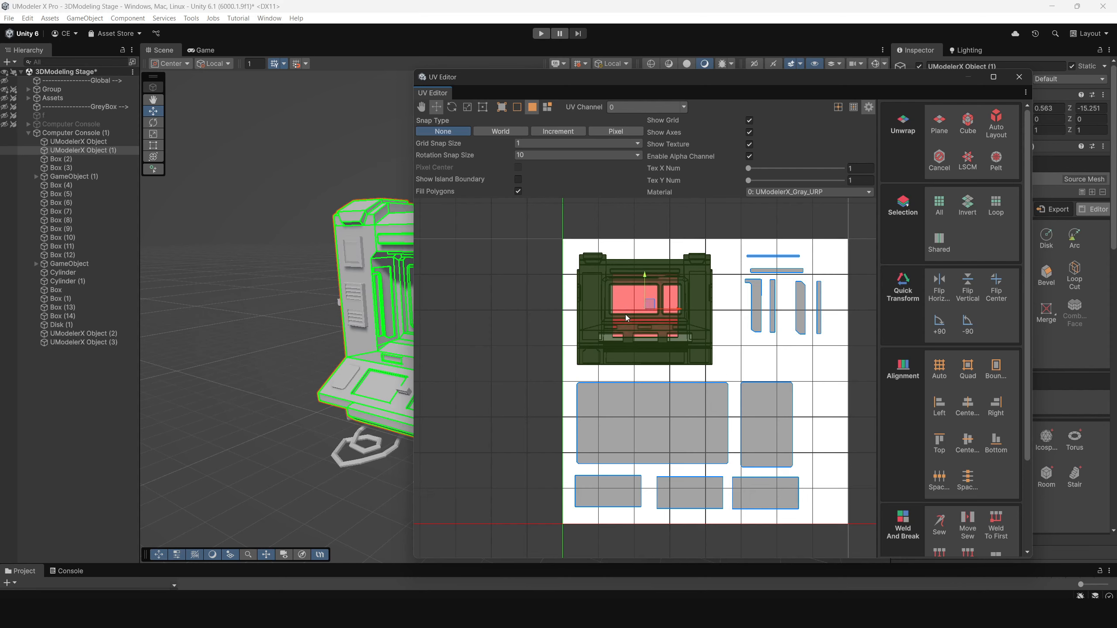
left_click_drag(572, 243, 722, 375)
Step: Bring up the Plane unwrap options for the selected console faces, and close the UV Editor without unwrapping
left_click(937, 128)
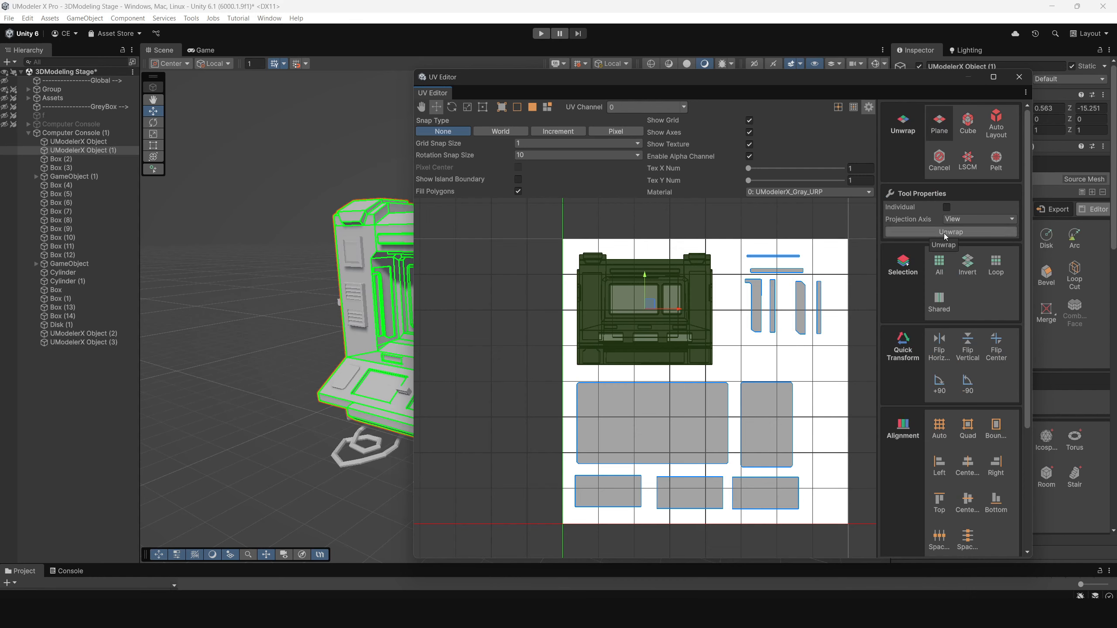
left_click_drag(286, 372, 224, 390, "alt")
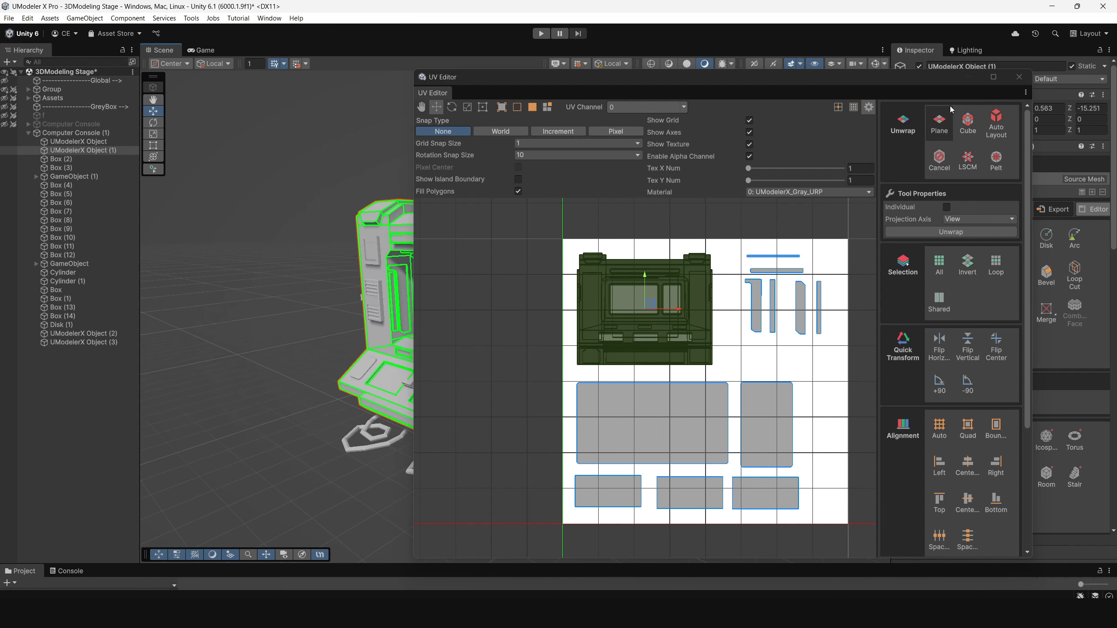
left_click(1019, 76)
left_click_drag(594, 316, 705, 284, "alt")
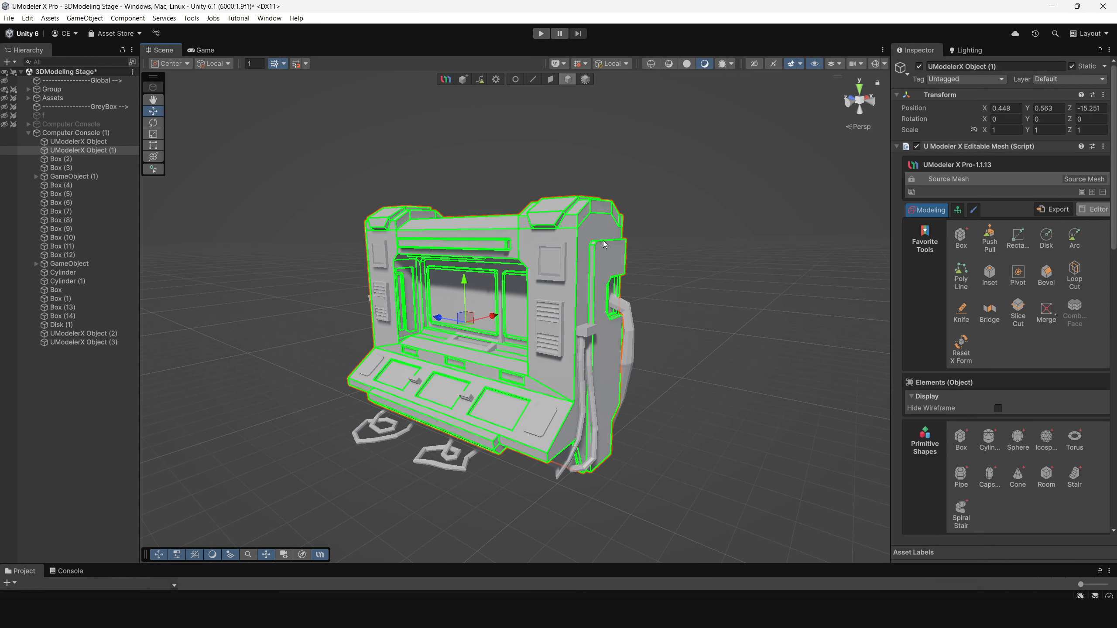
Step: Switch the console mesh to Painting 3D mode and start painting on the UModelerX_Gray_URP material at 2048 resolution
left_click(975, 211)
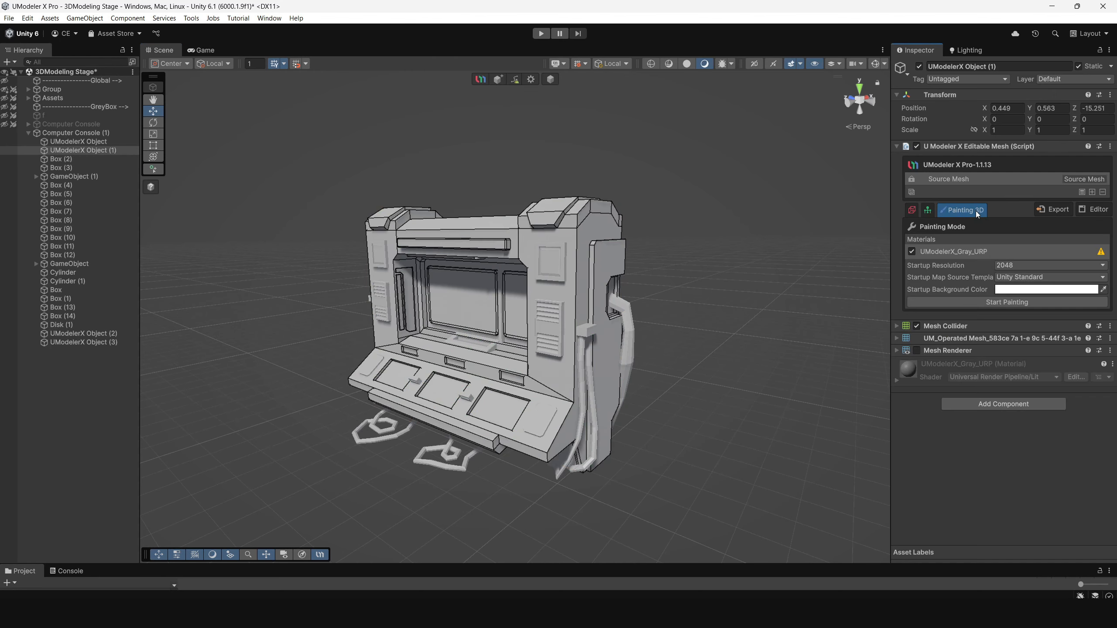
scroll(488, 350, "up", 3)
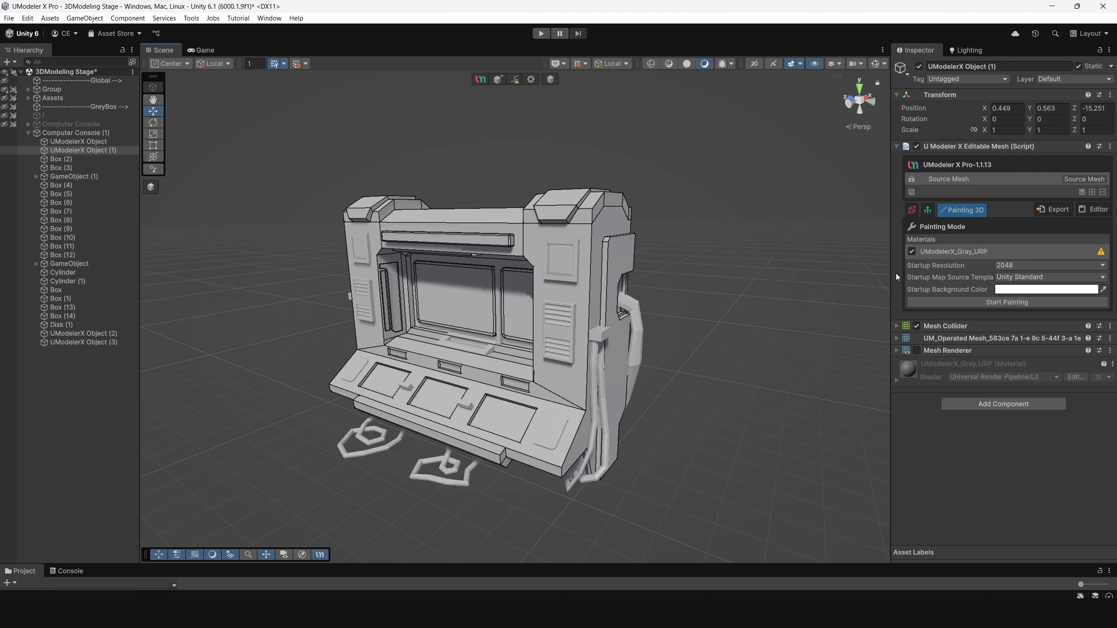
left_click(950, 304)
left_click_drag(531, 351, 557, 323, "alt")
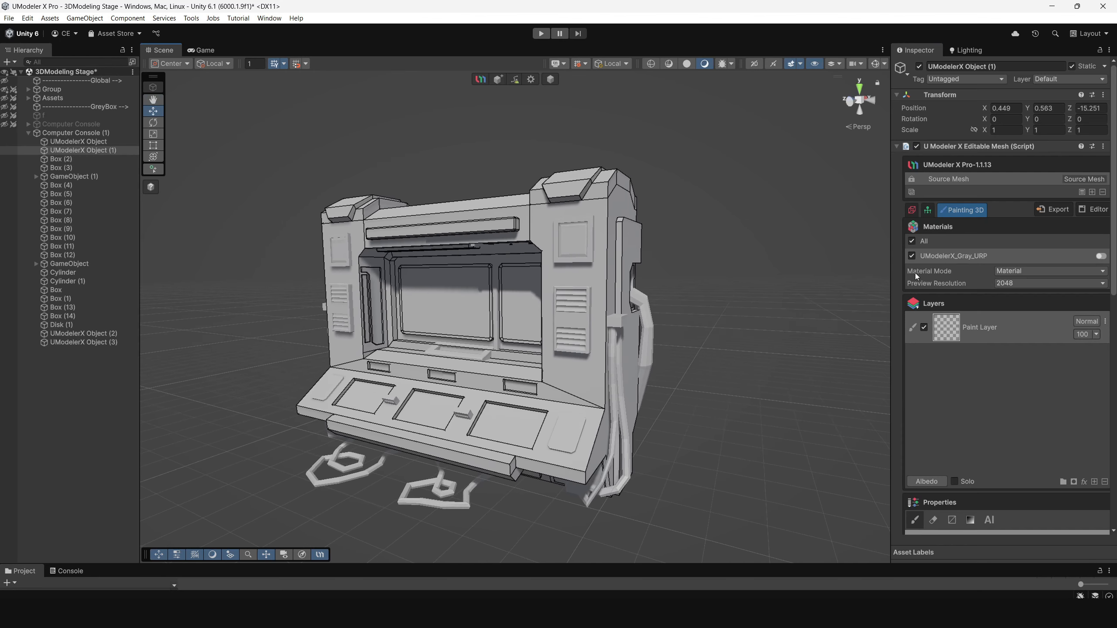
Step: Check which layer types can be added to the layer stack without adding one
left_click(1025, 326)
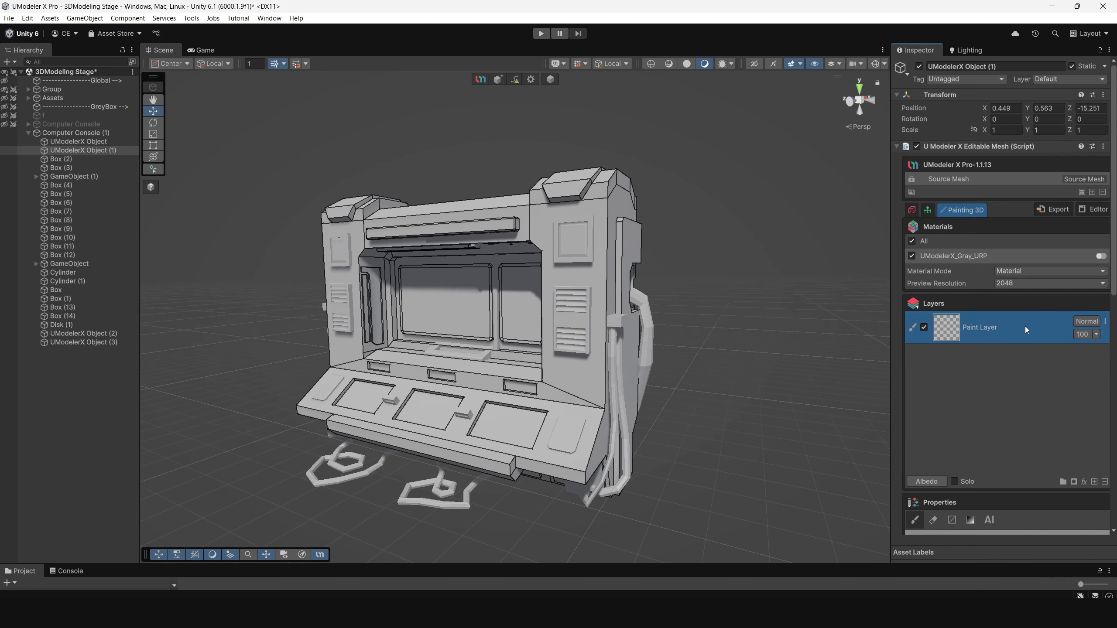
left_click(1094, 481)
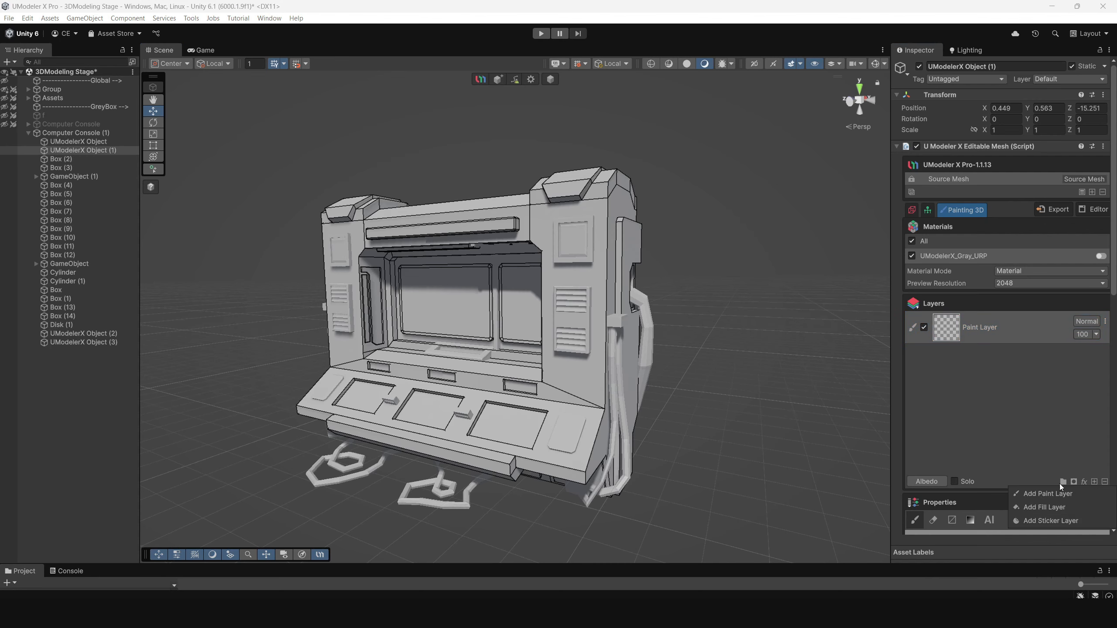
left_click(1006, 394)
mouse_move(681, 303)
left_mouse_down("alt")
mouse_move(693, 310)
mouse_move(662, 318)
left_mouse_up("alt")
scroll(988, 392, "down", 1)
scroll(994, 373, "down", 3)
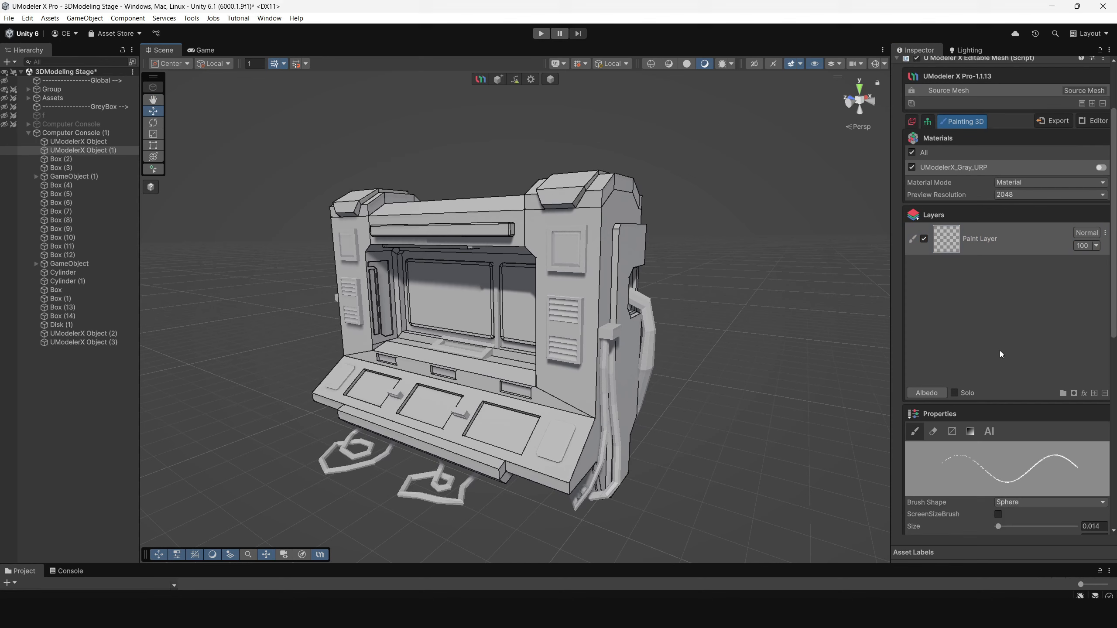
Step: Activate the Gradient tool for the paint layer and open its colour gradient for editing
left_click(1022, 187)
scroll(1017, 271, "down", 2)
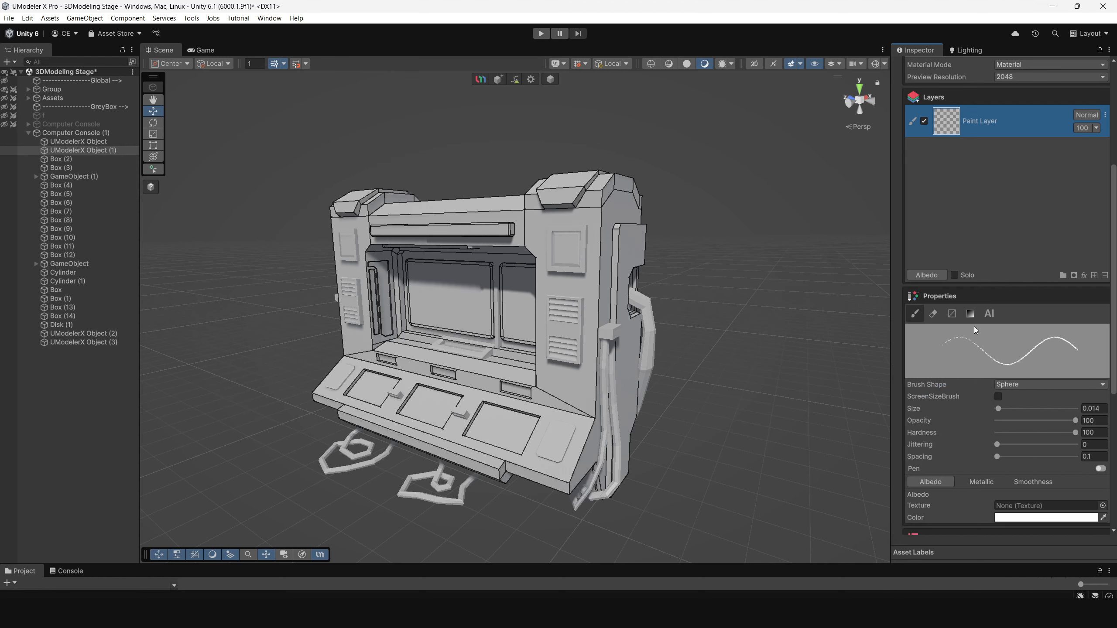
left_click(970, 314)
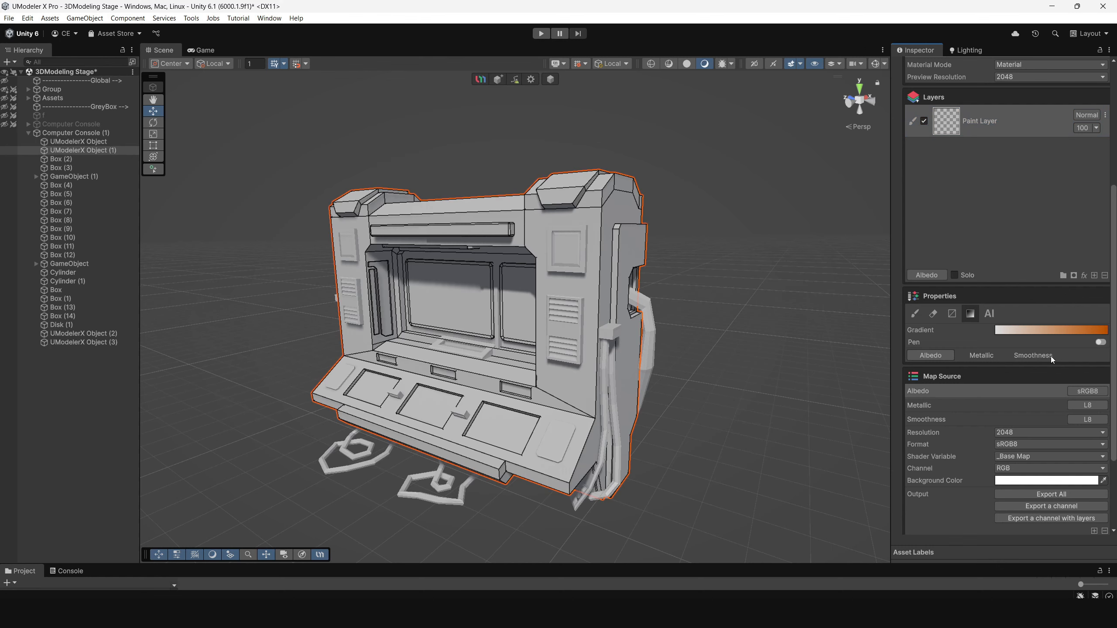
scroll(1014, 355, "down", 5)
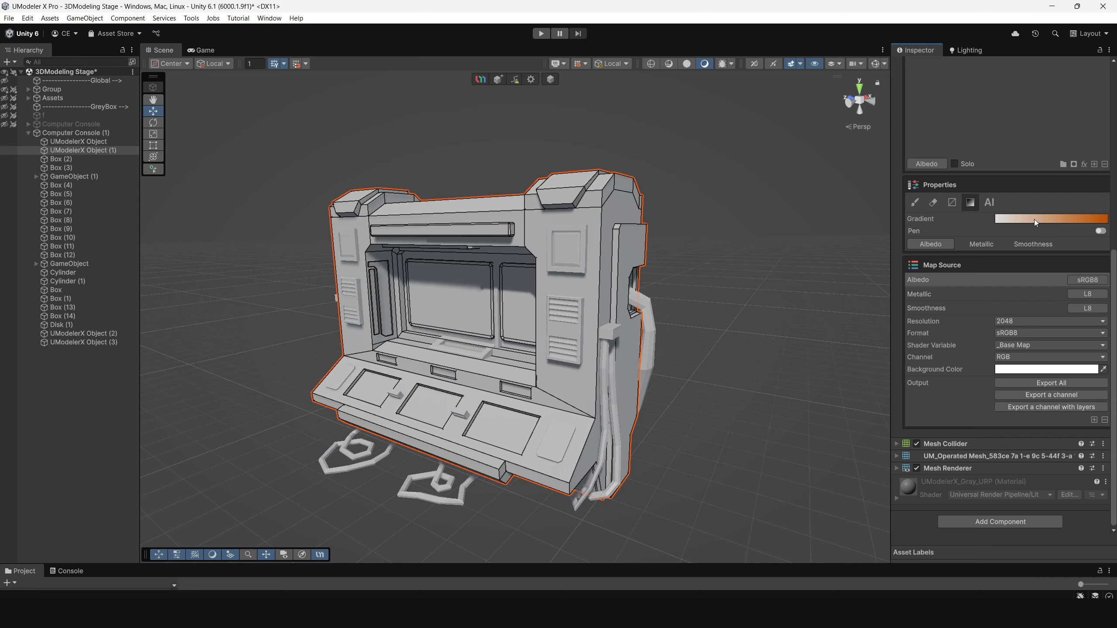
left_click(1023, 219)
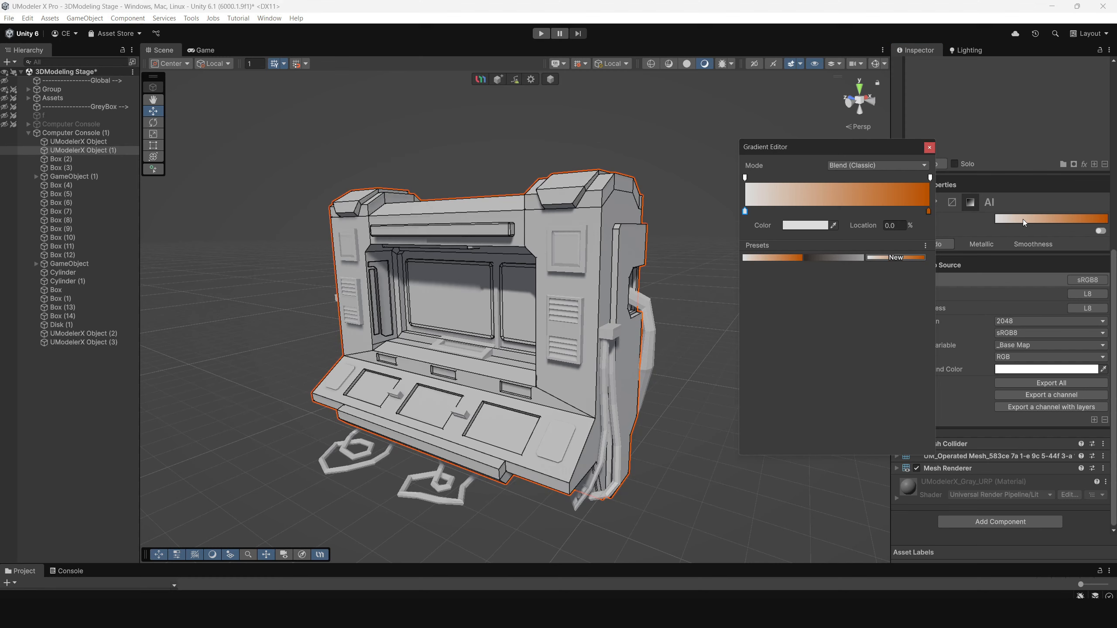
left_click_drag(851, 147, 734, 140)
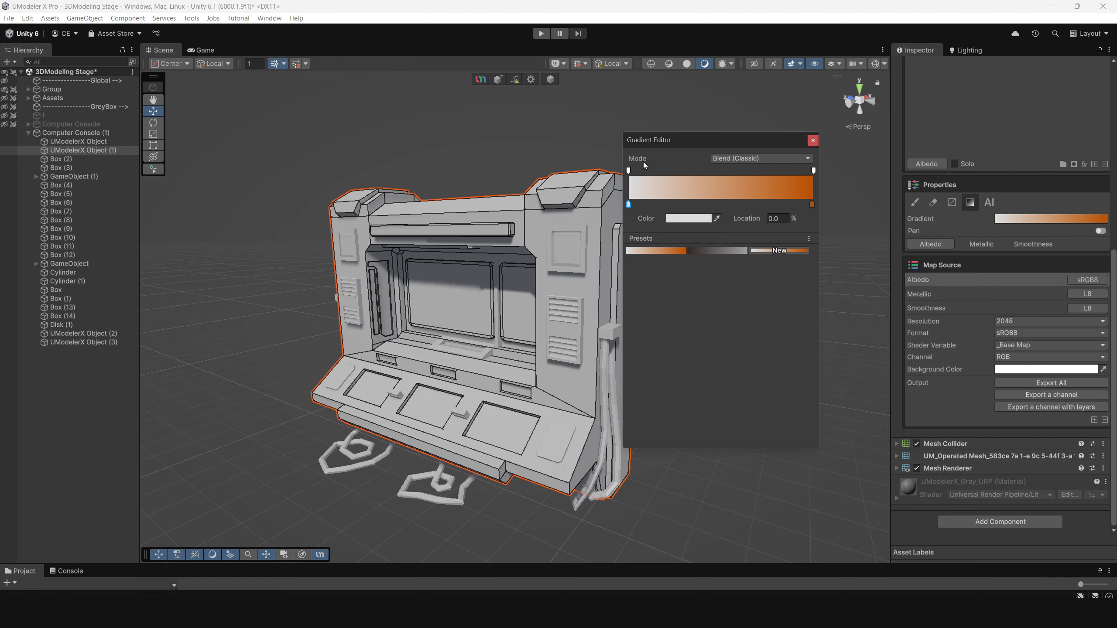
Step: Try the Blend (Perceptual) and Fixed gradient modes, and return to Blend (Classic)
left_click(730, 158)
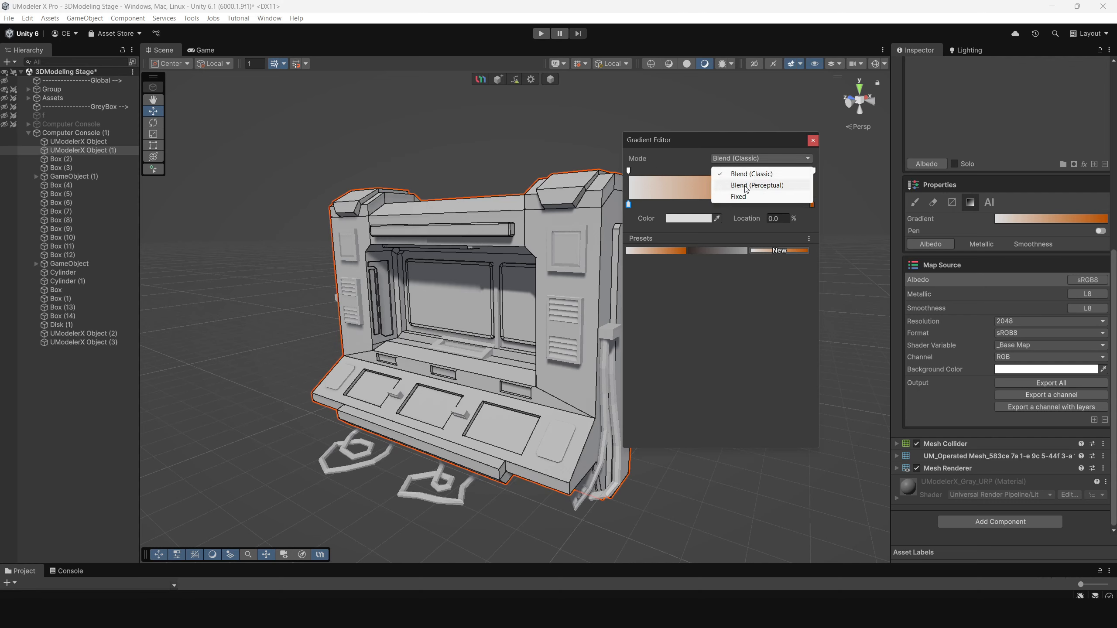
left_click(746, 187)
left_click(745, 159)
left_click(747, 196)
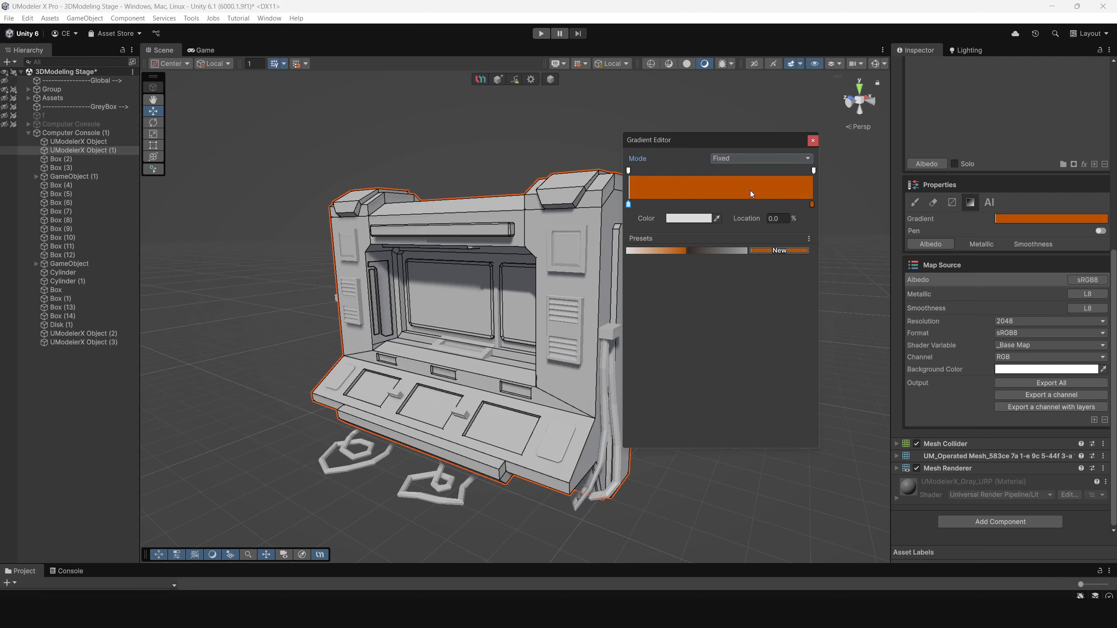
left_click(745, 159)
left_click(745, 173)
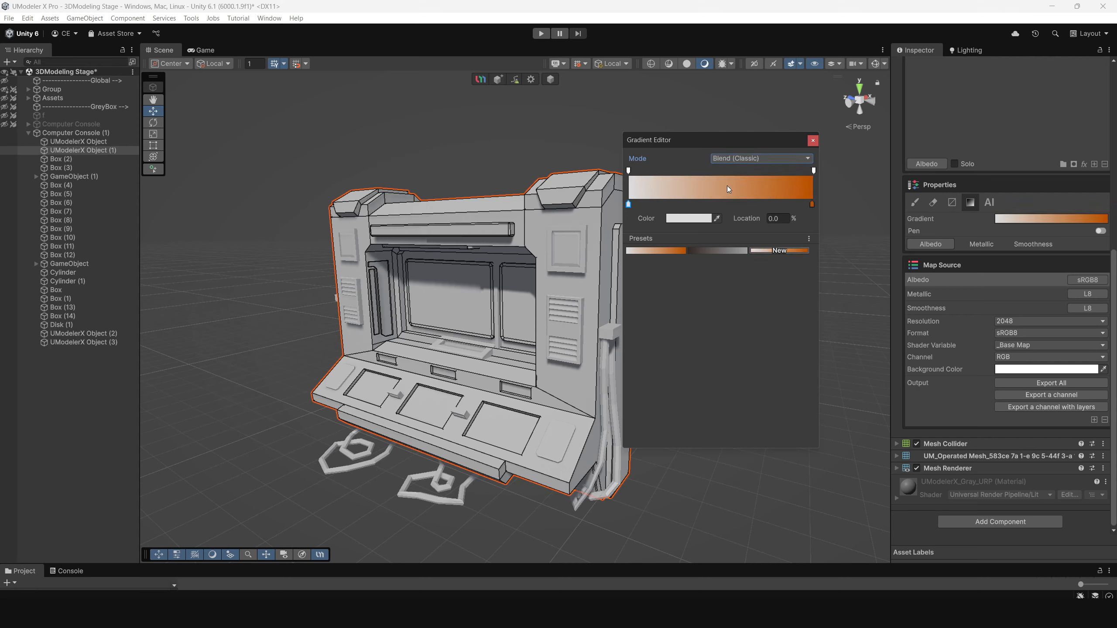
Step: Add three colour keys to the gradient at about 26%, 46% and 66%
mouse_move(630, 206)
left_mouse_down()
mouse_move(703, 204)
mouse_move(618, 202)
left_mouse_up()
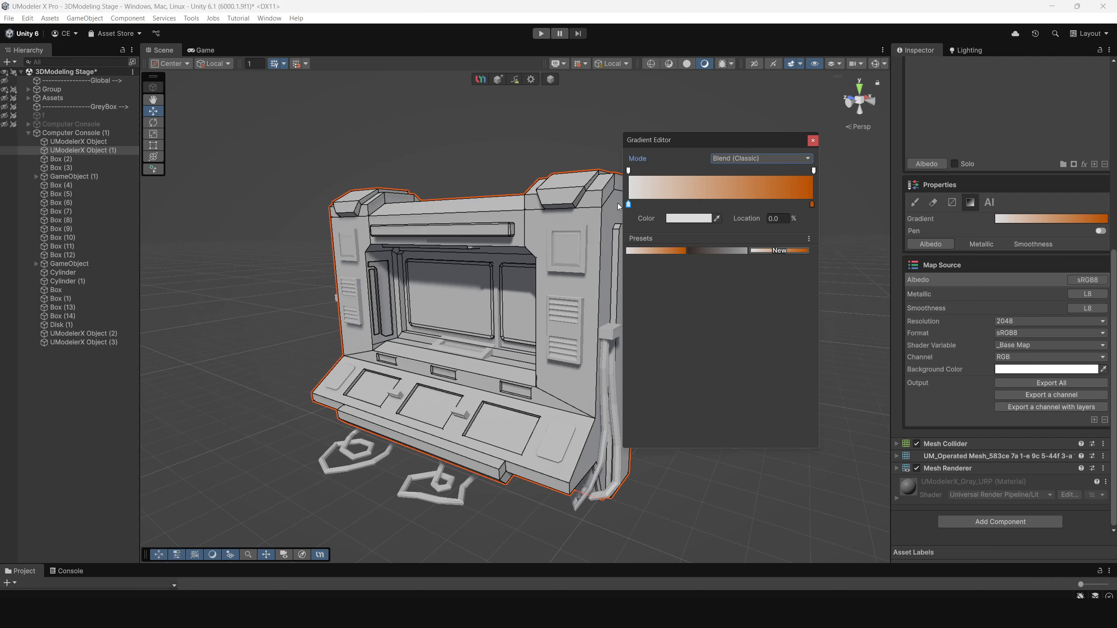
left_click(713, 205)
left_click(676, 205)
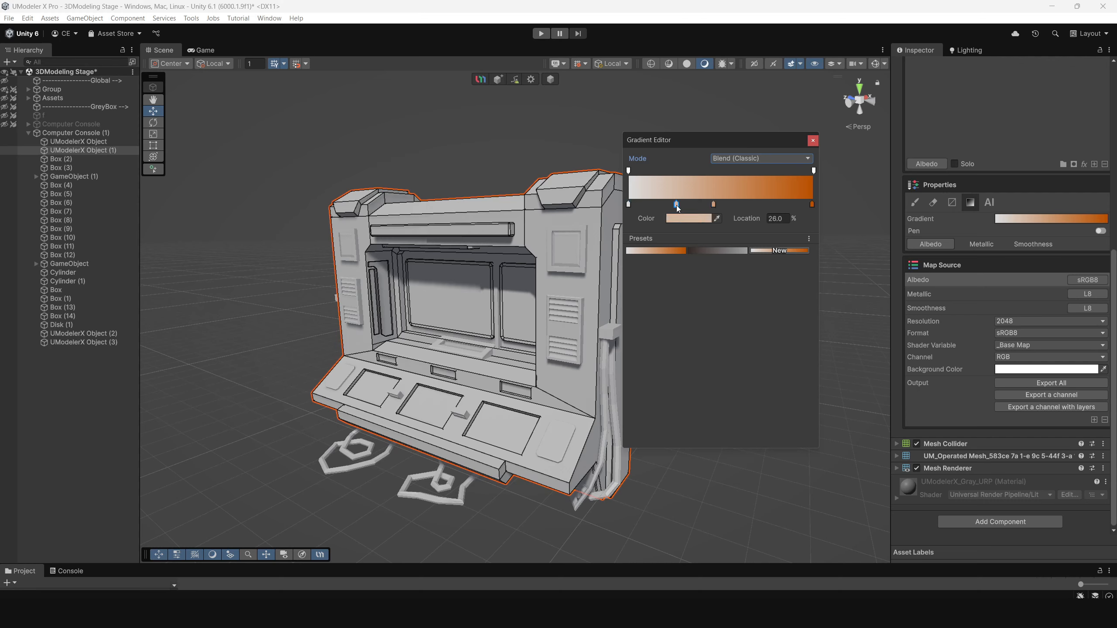
left_click(749, 204)
Step: Set the gradient's colour key at 26% to a deep red
double_click(677, 205)
left_click_drag(724, 196, 703, 220)
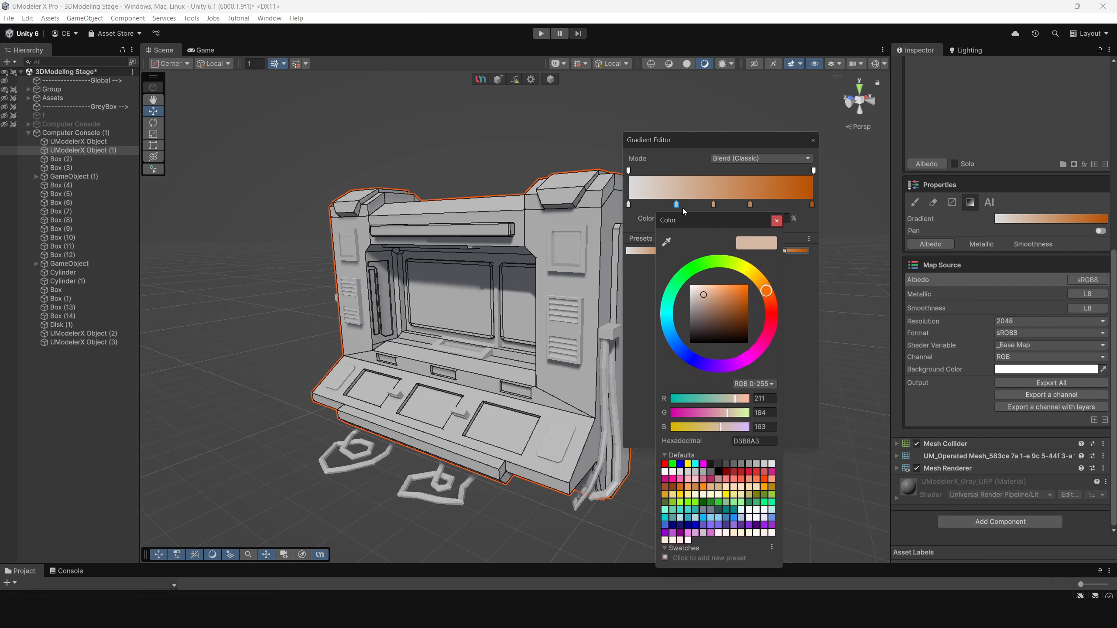
left_click_drag(741, 304, 775, 312)
left_click(777, 221)
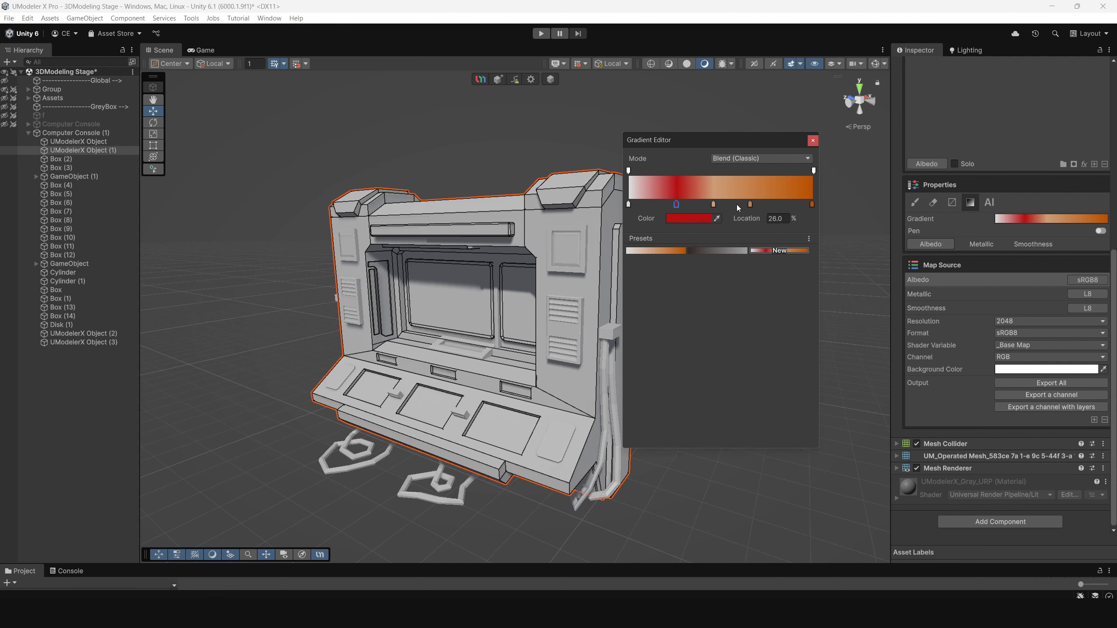
Step: Set the gradient's colour key at about 46% to a bright blue
double_click(713, 205)
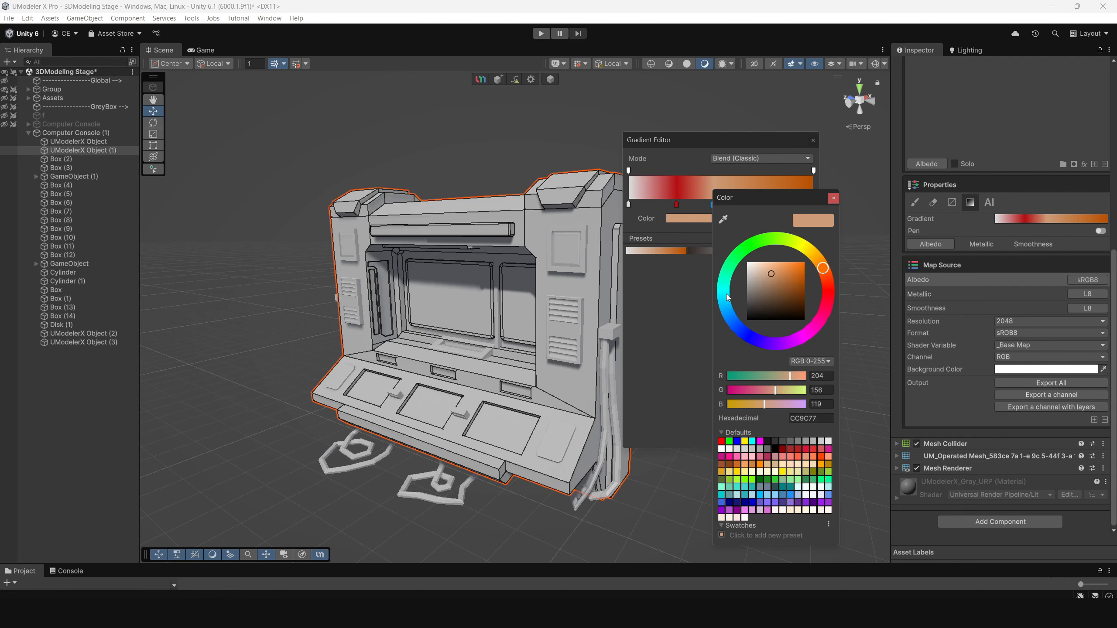
left_click_drag(726, 296, 730, 319)
left_click_drag(780, 278, 809, 249)
left_click(834, 200)
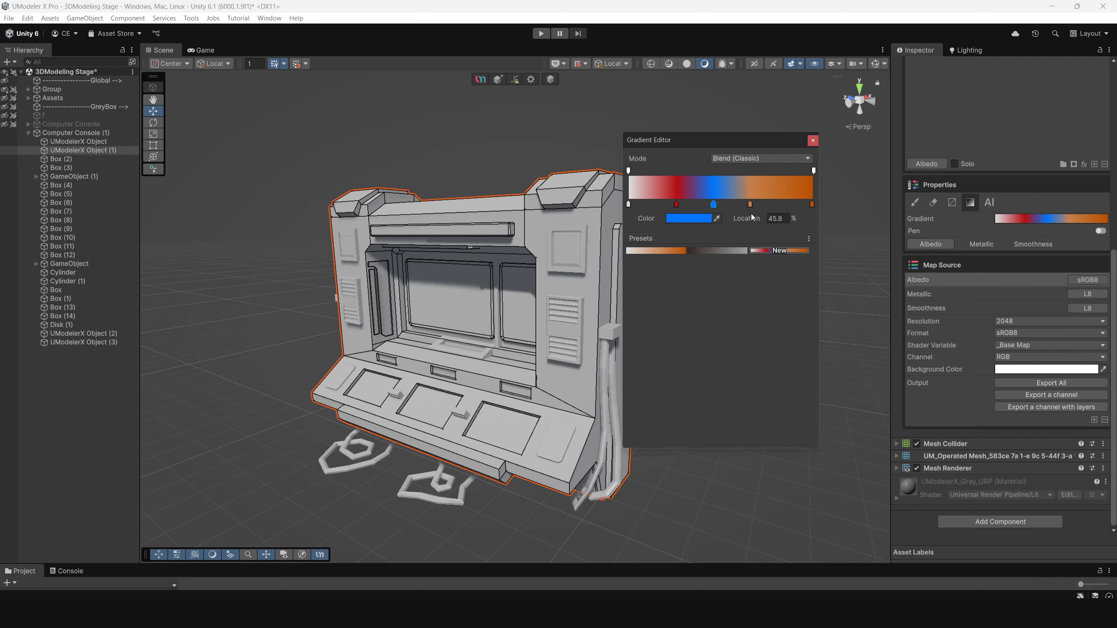
Step: Set the gradient's colour key at about 66% to a vivid green and save the gradient as a new preset
double_click(752, 205)
left_click(805, 240)
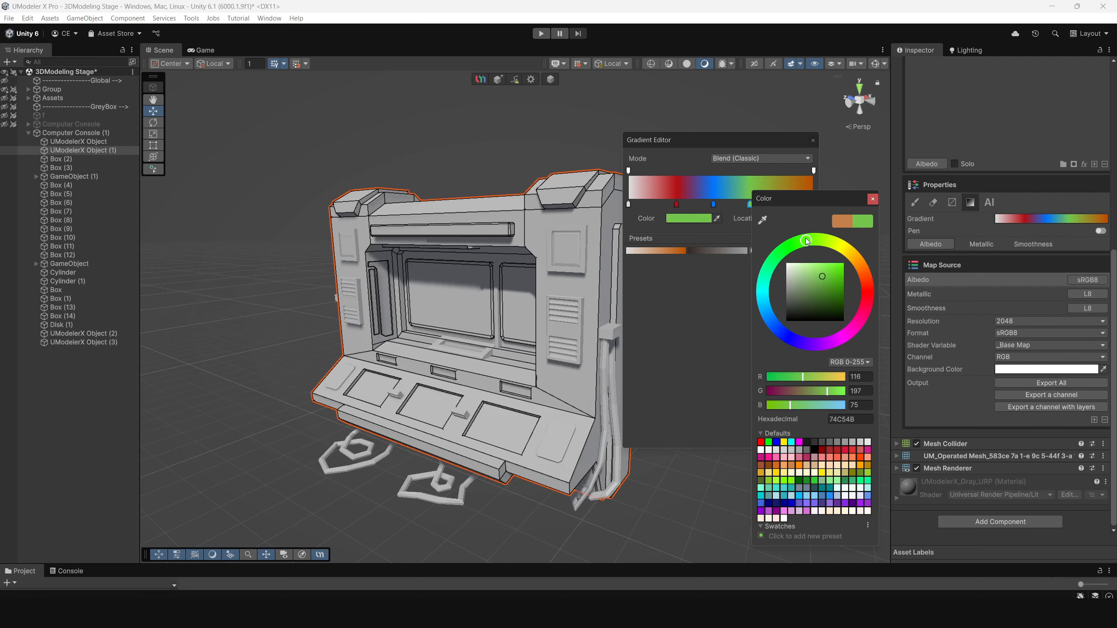
left_click_drag(828, 279, 836, 281)
left_click(872, 199)
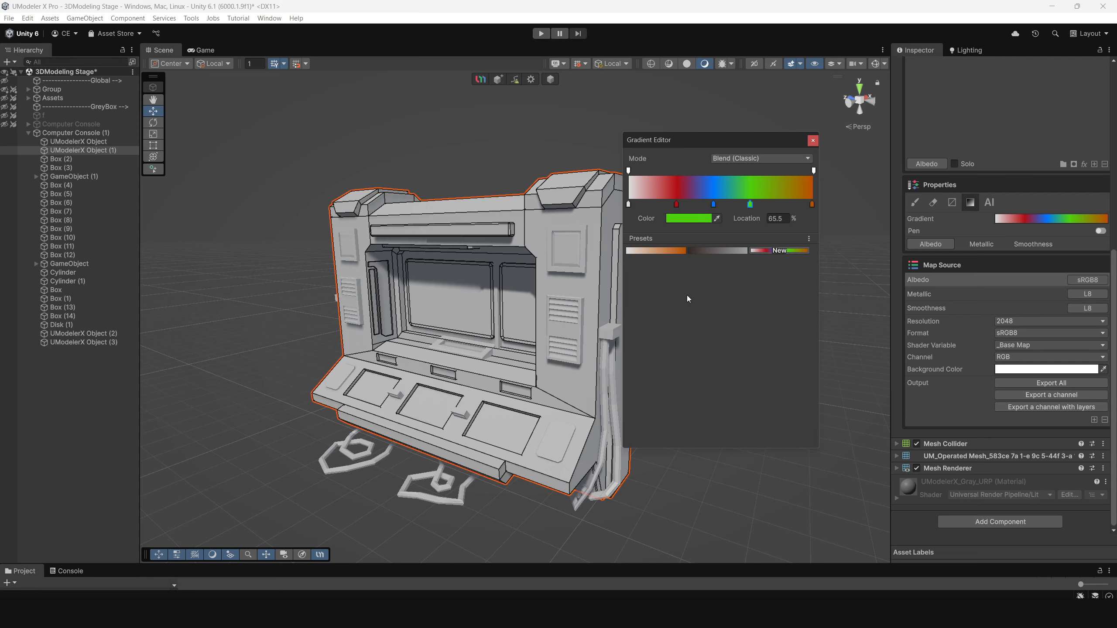
left_click(773, 251)
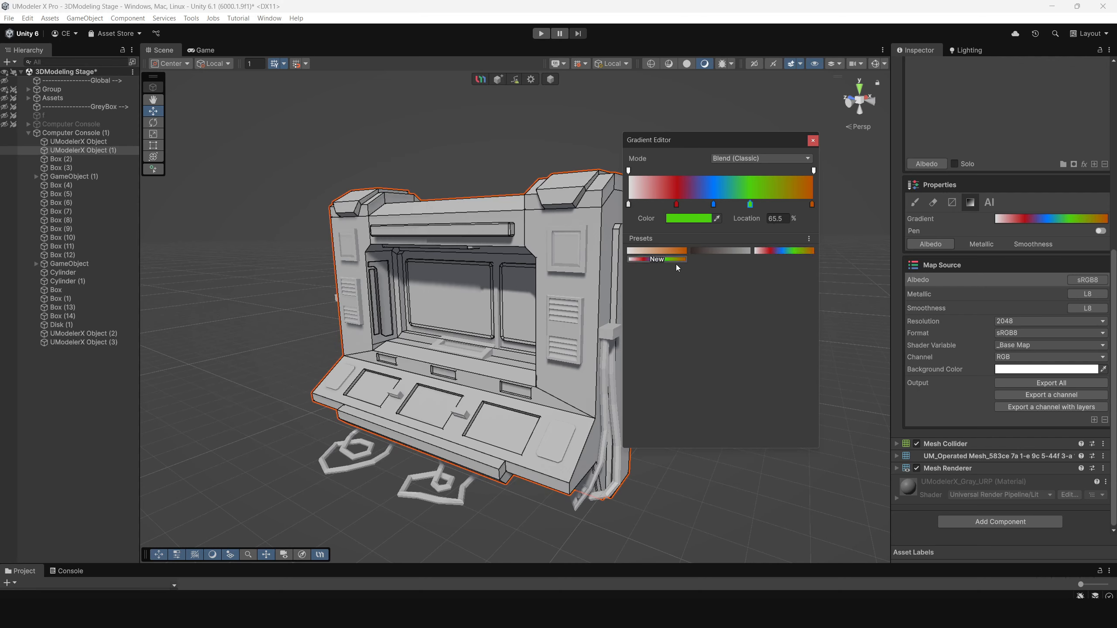
Step: Switch among the dark grey, white-to-orange and multicolour gradient presets to compare them, and end on the multicolour one
left_click(732, 250)
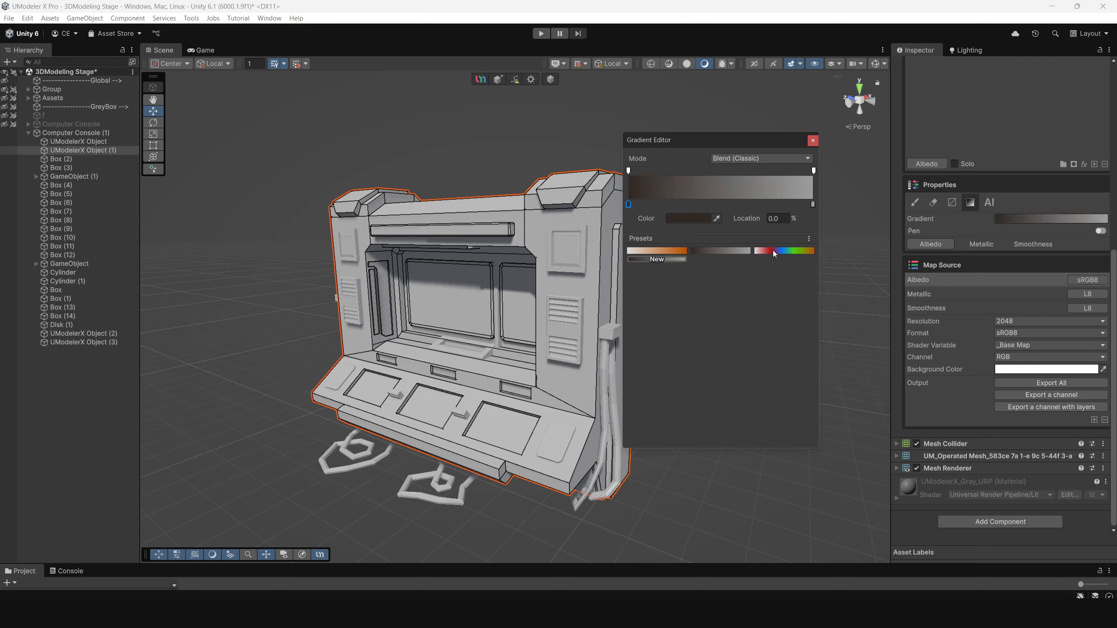
left_click(773, 251)
left_click(738, 251)
left_click(777, 252)
left_click(733, 252)
left_click(668, 251)
left_click(755, 252)
left_click(731, 253)
left_click(780, 251)
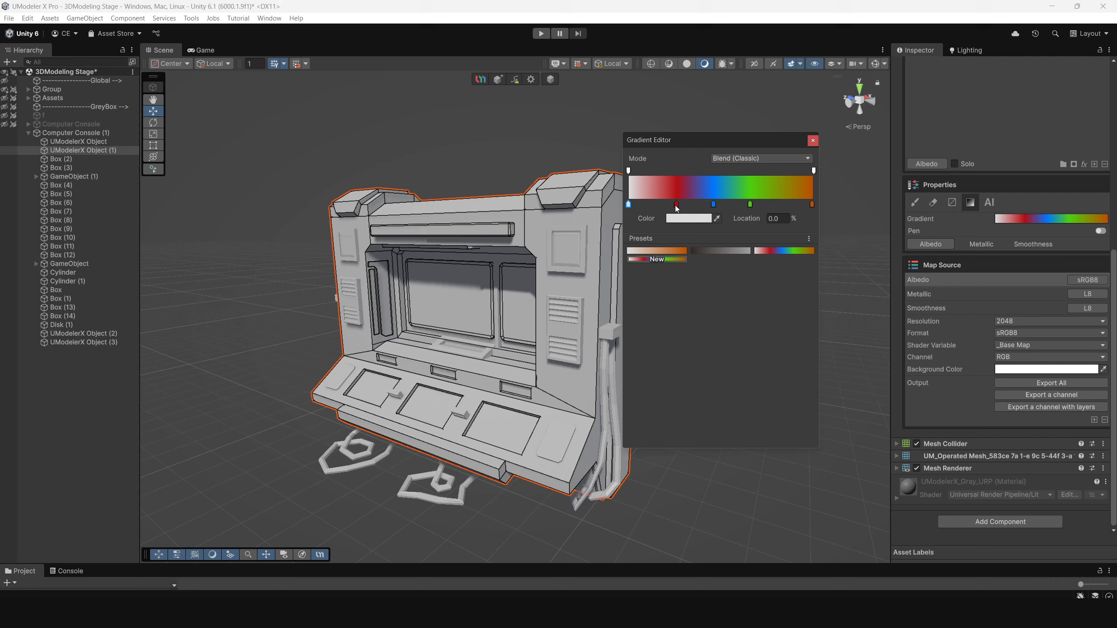
Step: Remove the red, blue and green colour keys to leave a white-to-orange gradient, and close the Gradient Editor
left_click_drag(678, 206, 714, 218)
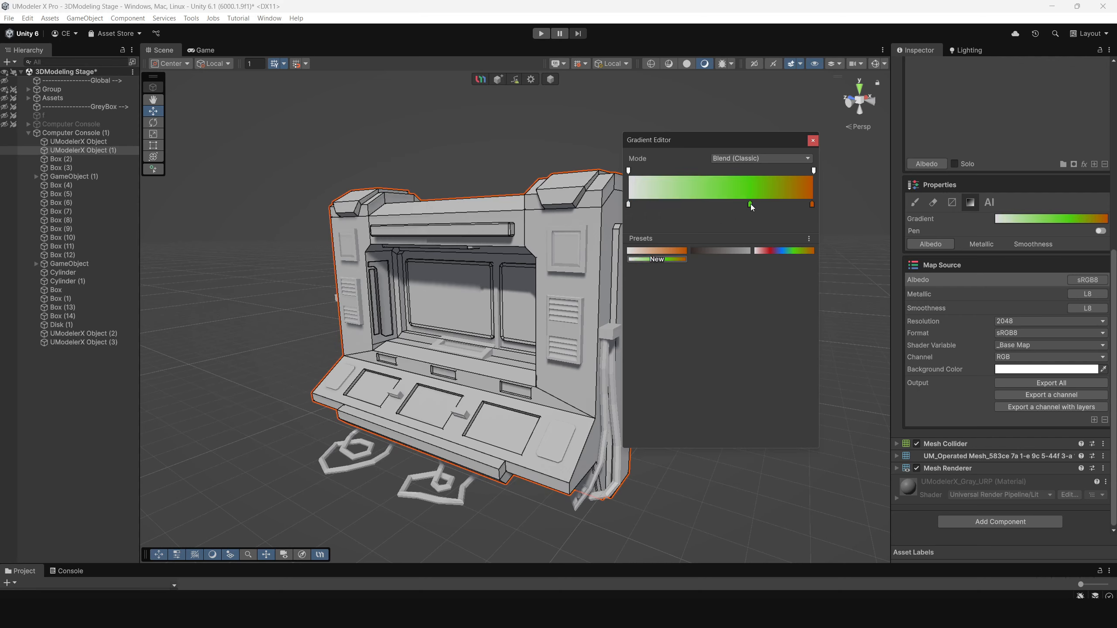
left_click_drag(751, 204, 712, 208)
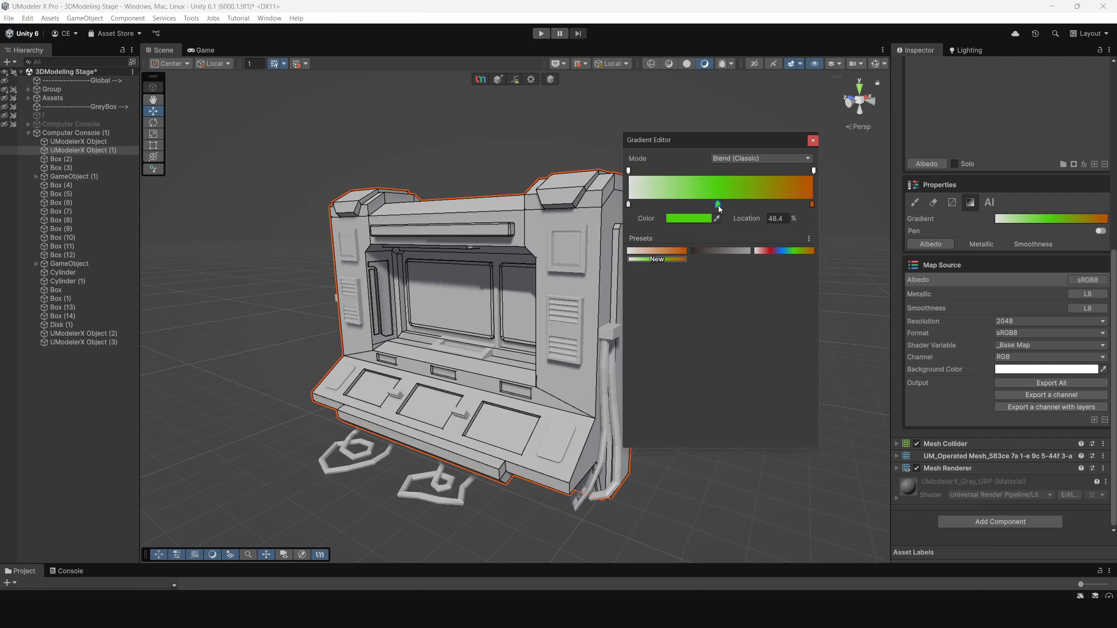
left_click_drag(718, 205, 725, 233)
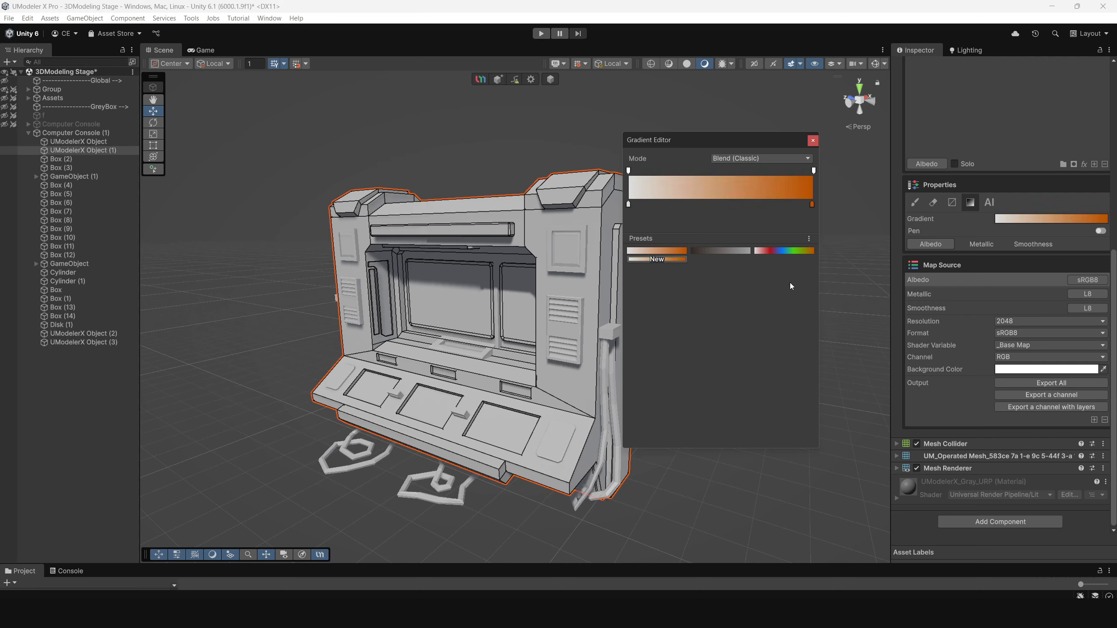
left_click_drag(738, 142, 766, 151)
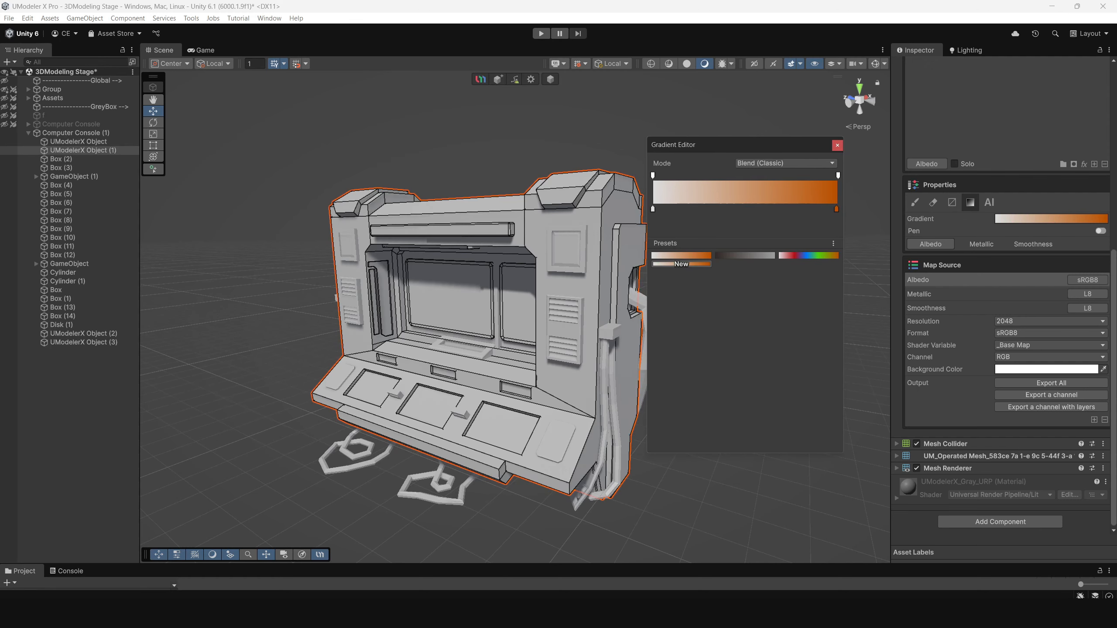
left_click(837, 145)
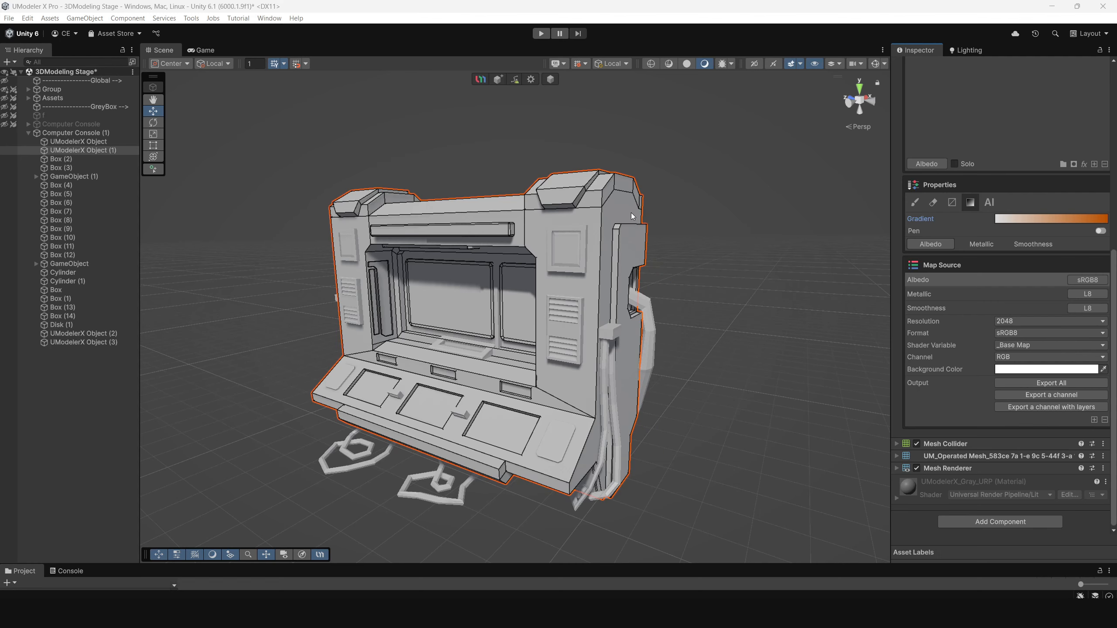
Step: Rename the console's existing paint layer as BodyConsole
scroll(631, 216, "down", 3)
left_click_drag(632, 217, 639, 236, "alt")
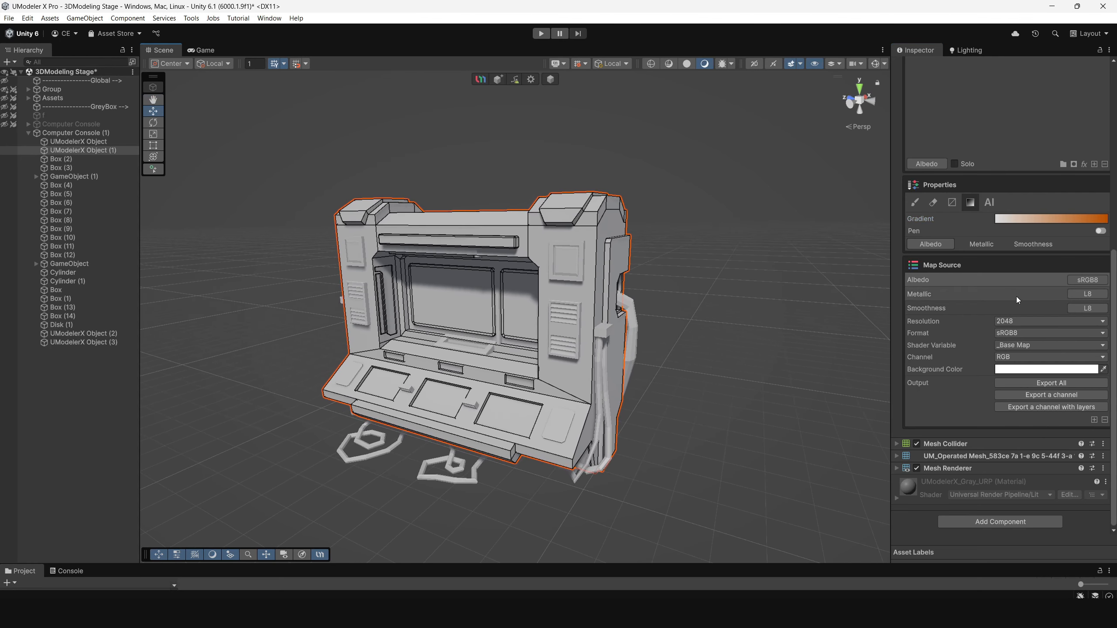
scroll(974, 317, "up", 10)
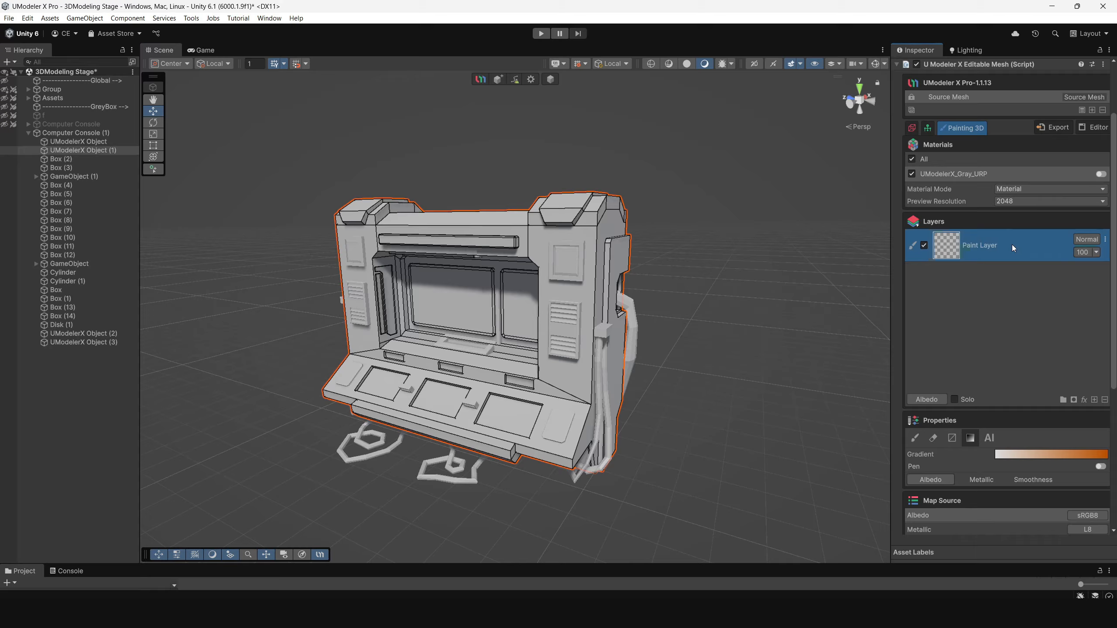
left_click_drag(520, 281, 497, 281, "alt")
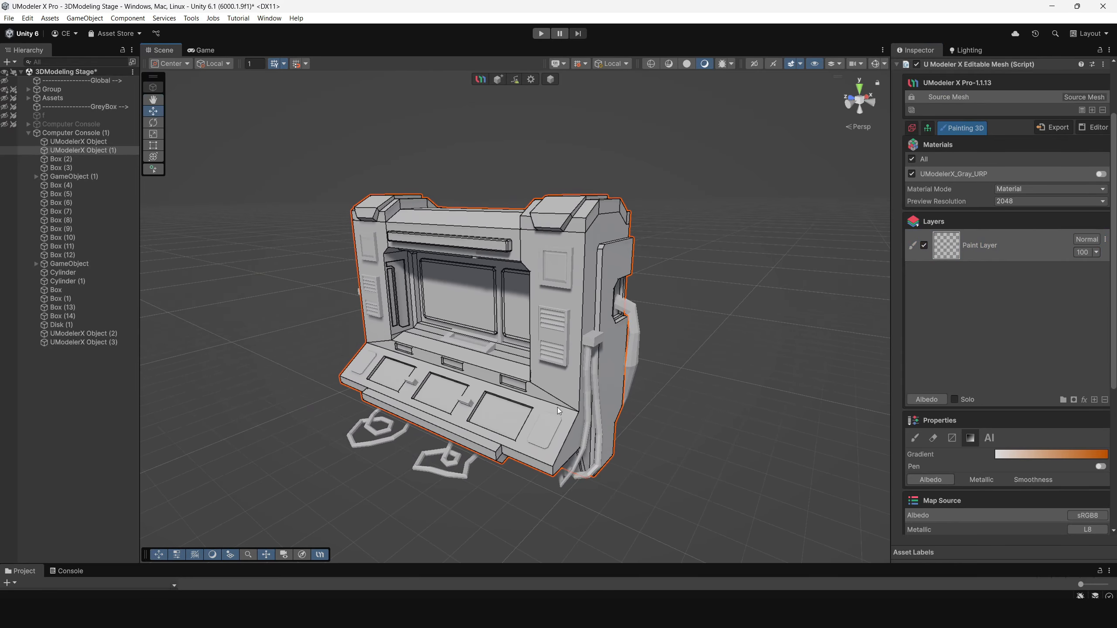
left_click_drag(559, 408, 571, 401, "alt")
right_click(979, 249)
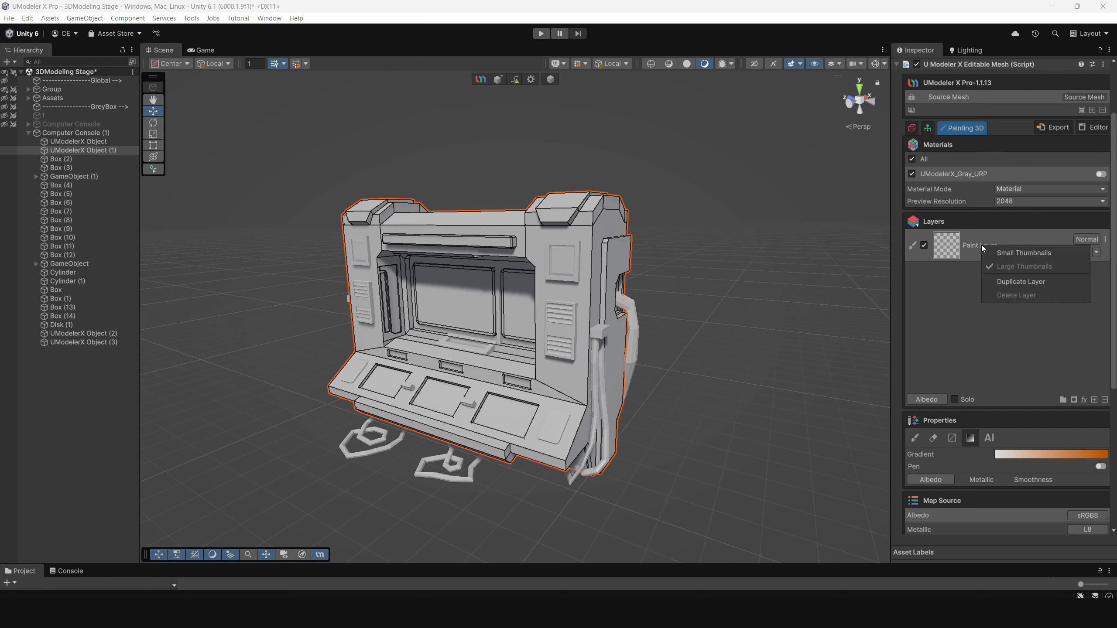
left_click(977, 245)
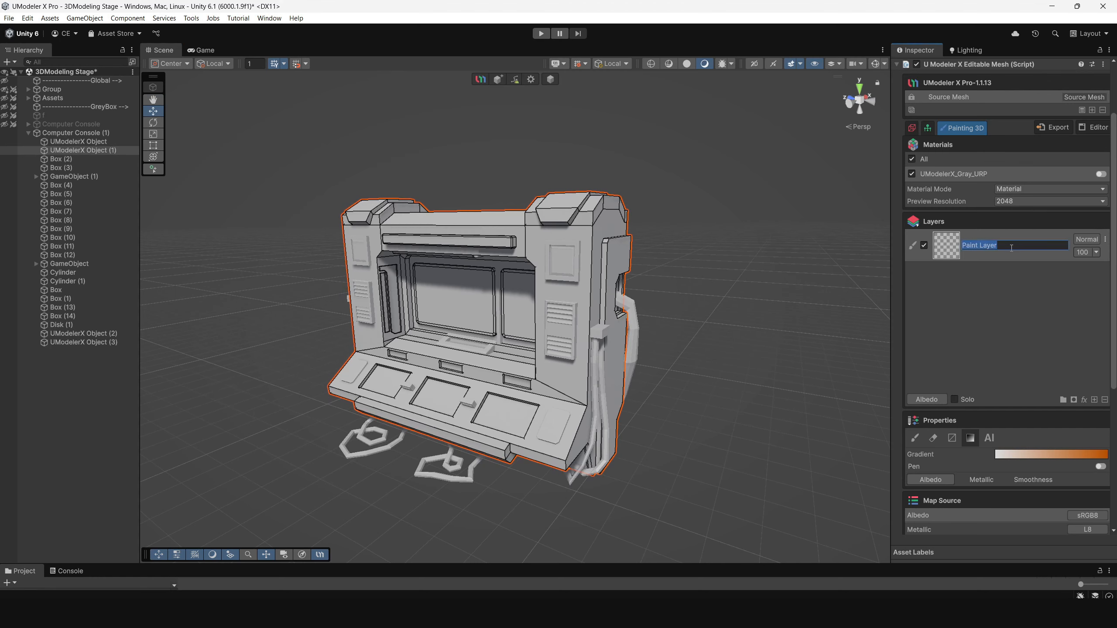
type("BodyConsole")
key("Return")
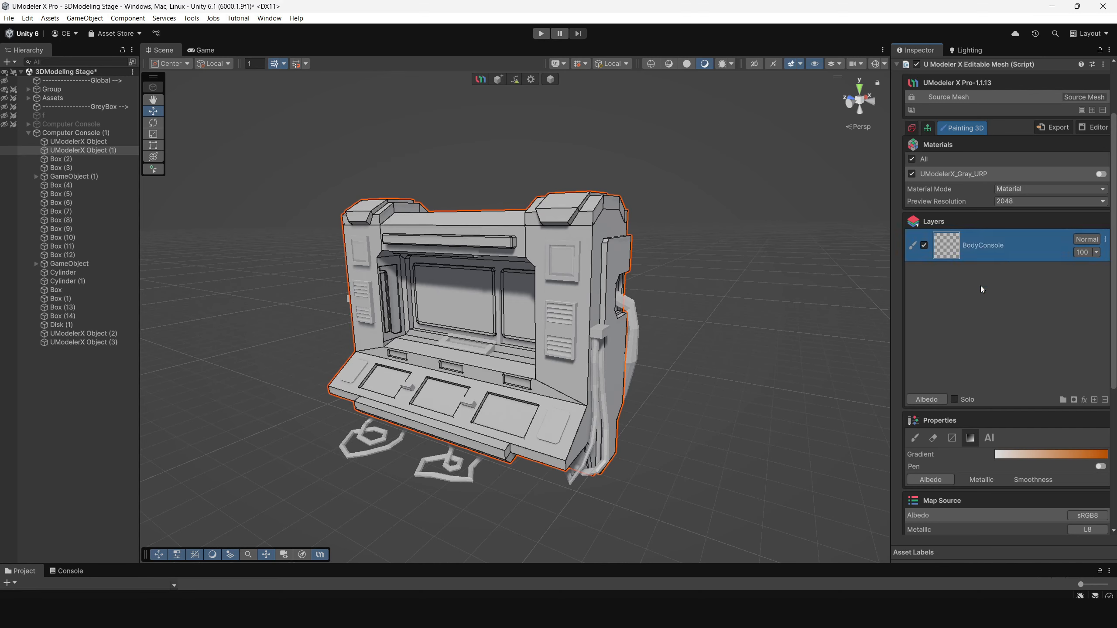
Step: Open the Painting 2D editor for the console mesh and position its window over the scene view
left_click(1094, 128)
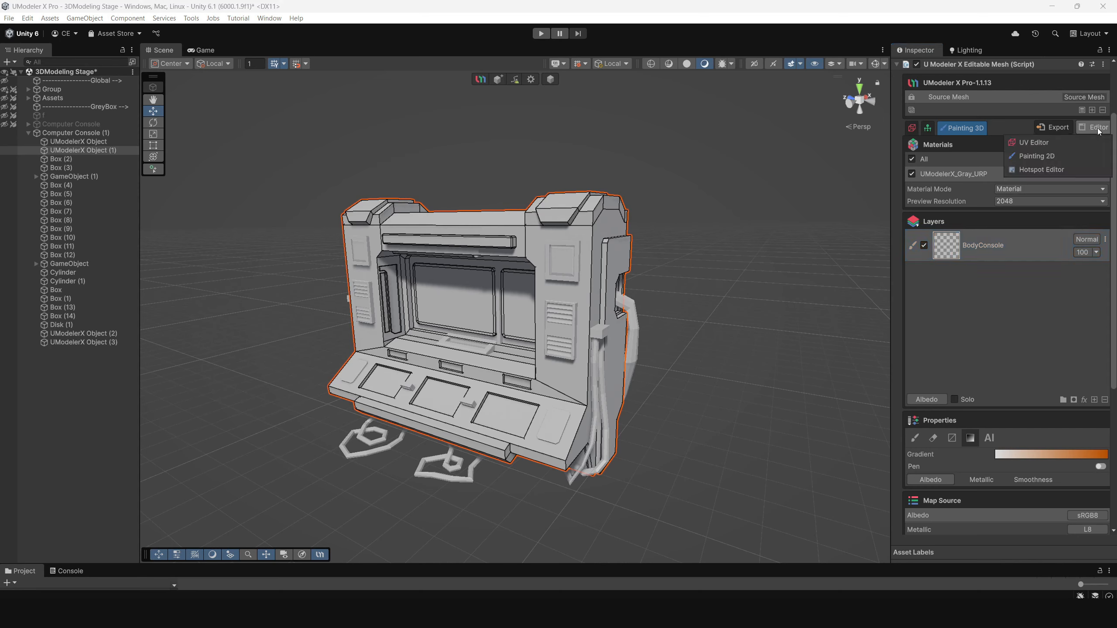
left_click(1036, 156)
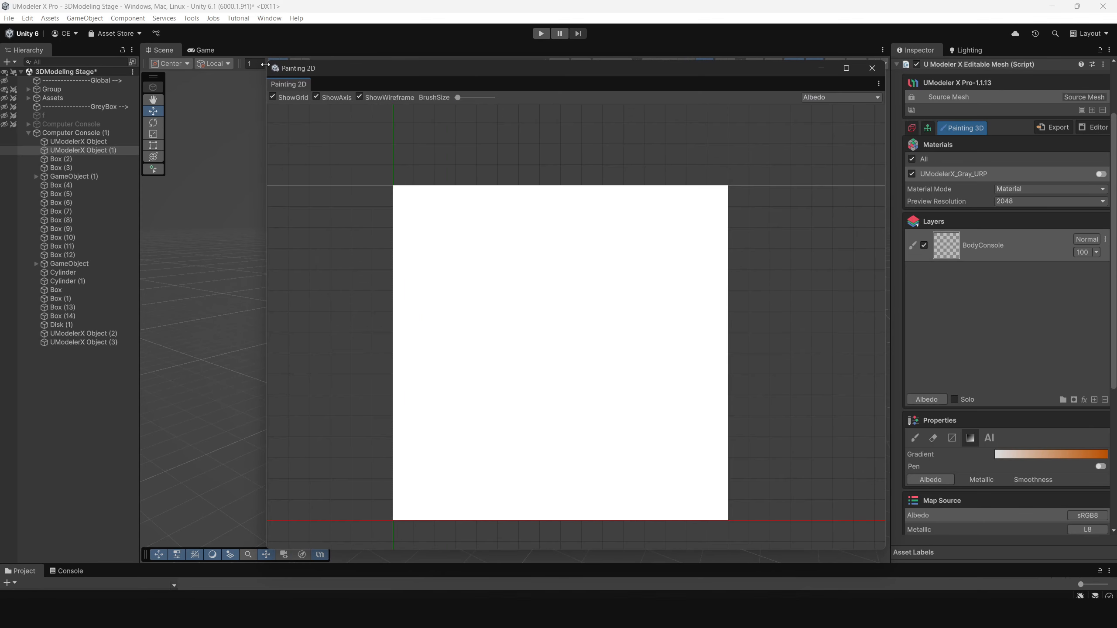
left_click_drag(268, 62, 405, 180)
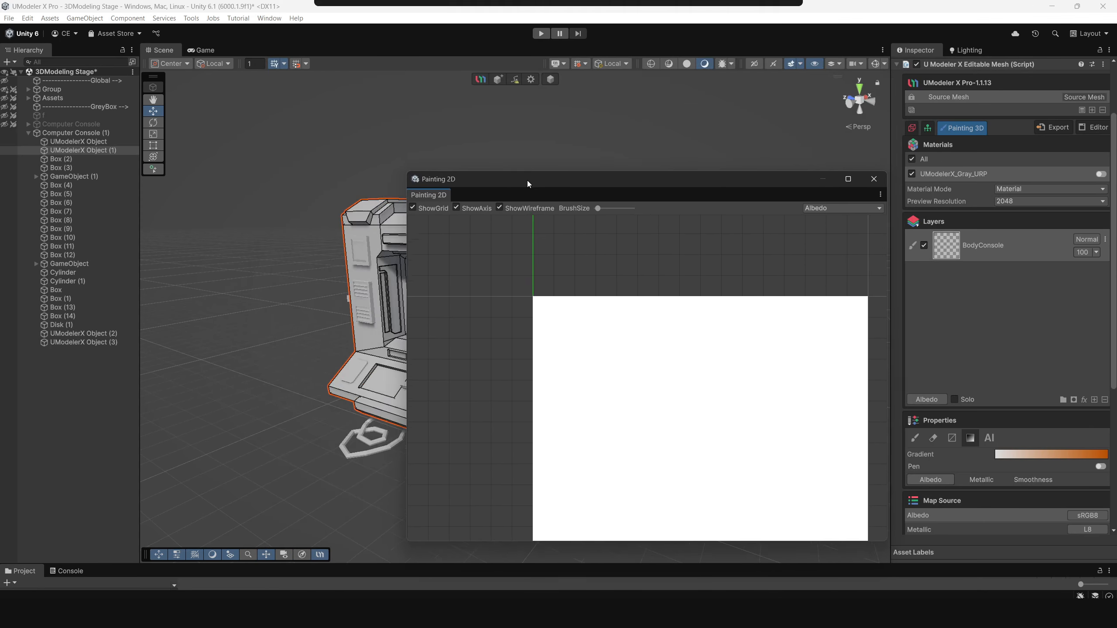
left_click_drag(523, 186, 580, 40)
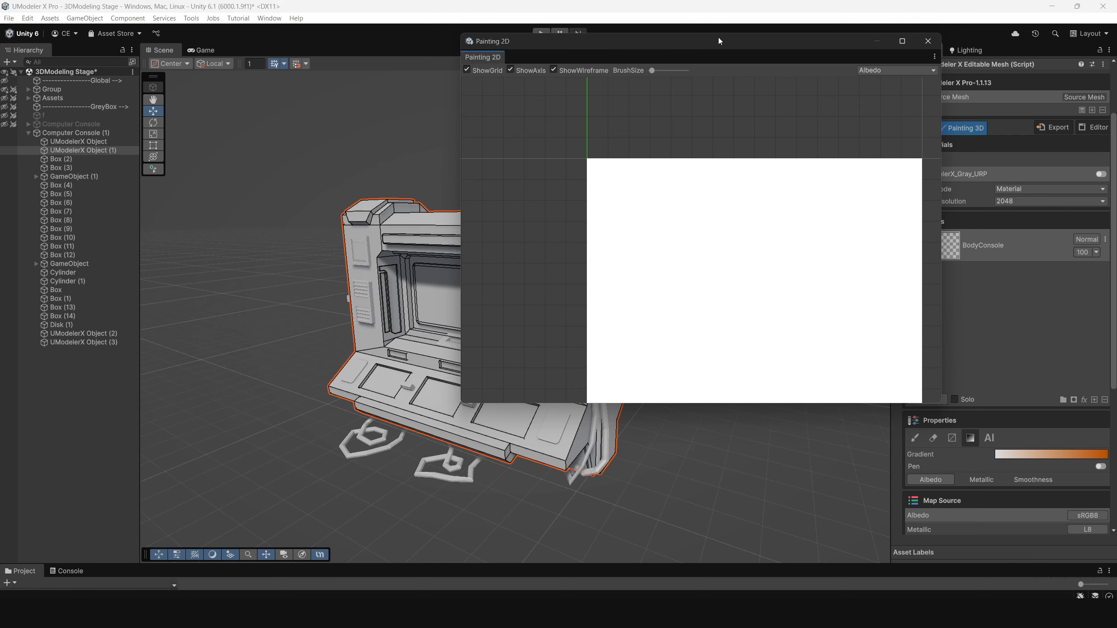
left_click_drag(719, 41, 459, 89)
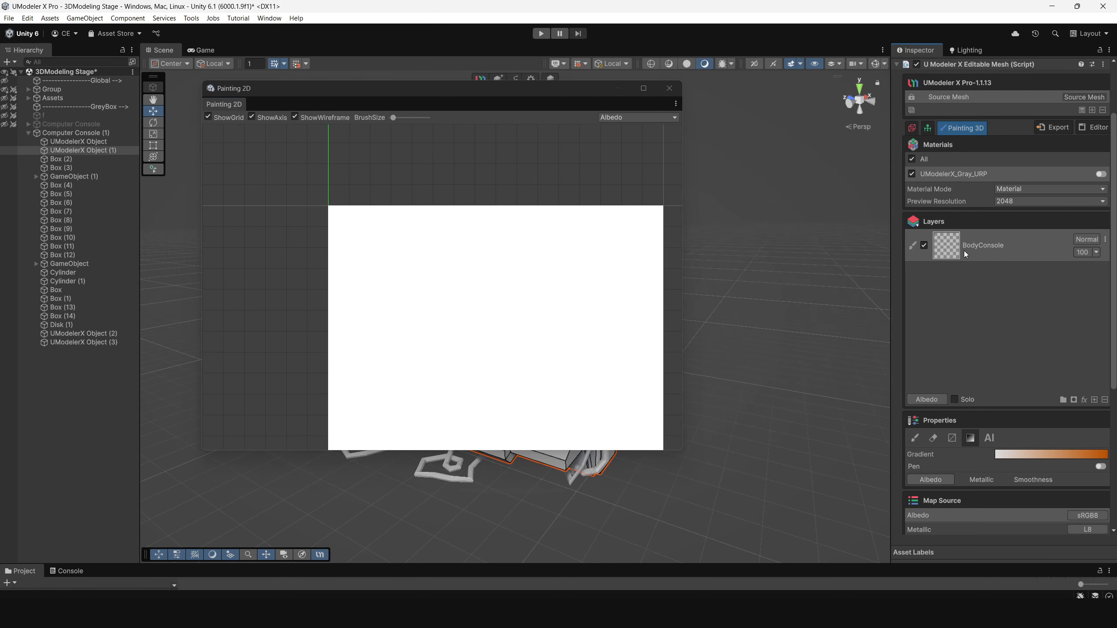
Step: Add a fill layer and place it below the BodyConsole layer
left_click(1095, 400)
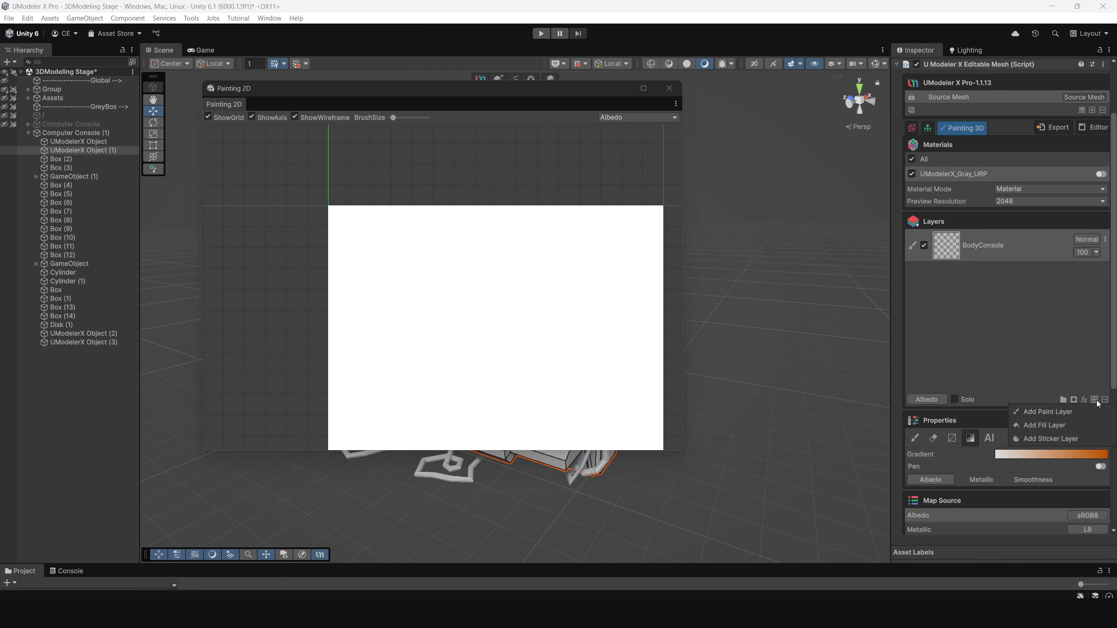
left_click(1062, 426)
left_click_drag(1011, 241, 942, 278)
Step: Toggle the wireframe display in Painting 2D off and on to examine the UV layout against the fill
scroll(488, 356, "down", 3)
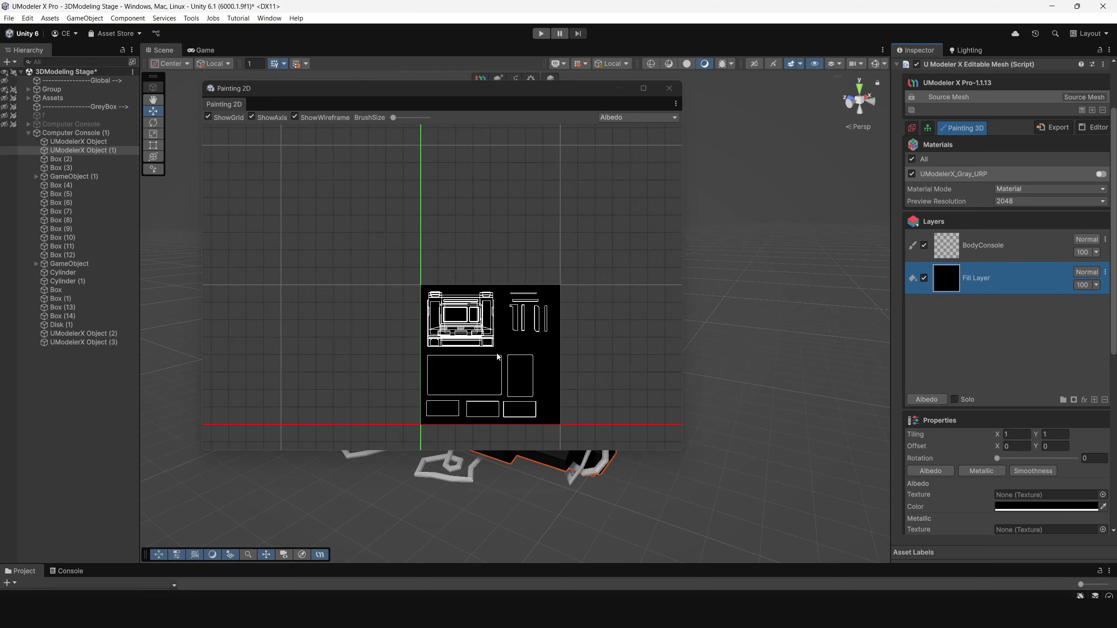
scroll(509, 361, "up", 4)
middle_click_drag(509, 362, 511, 310)
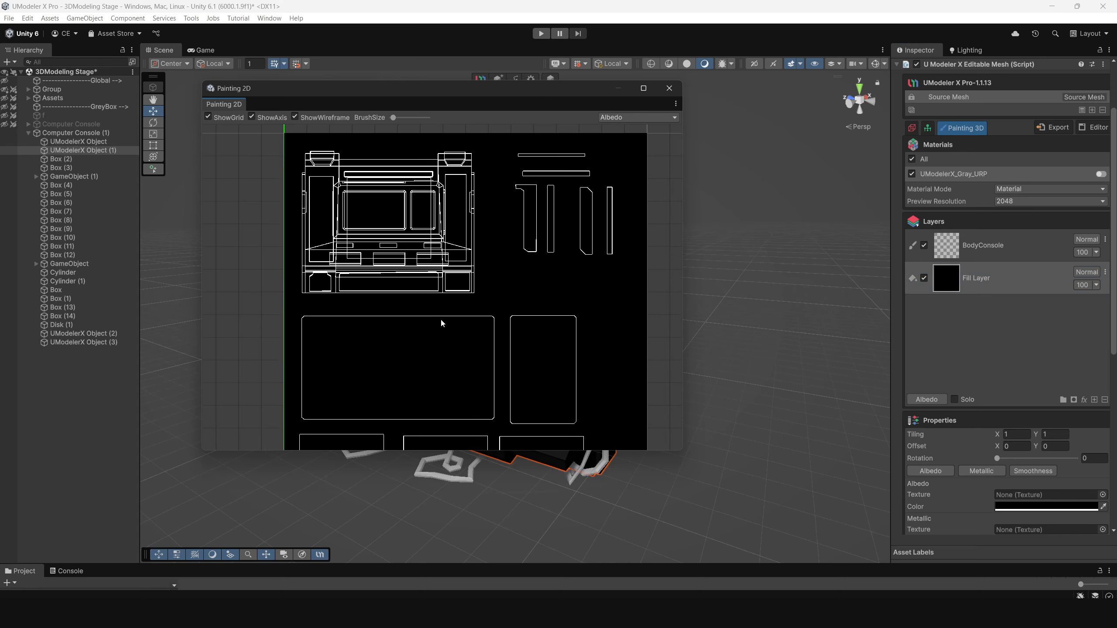
left_click(296, 117)
left_click(295, 117)
left_click(295, 117)
left_click(295, 117)
scroll(483, 314, "down", 2)
scroll(483, 313, "down", 2)
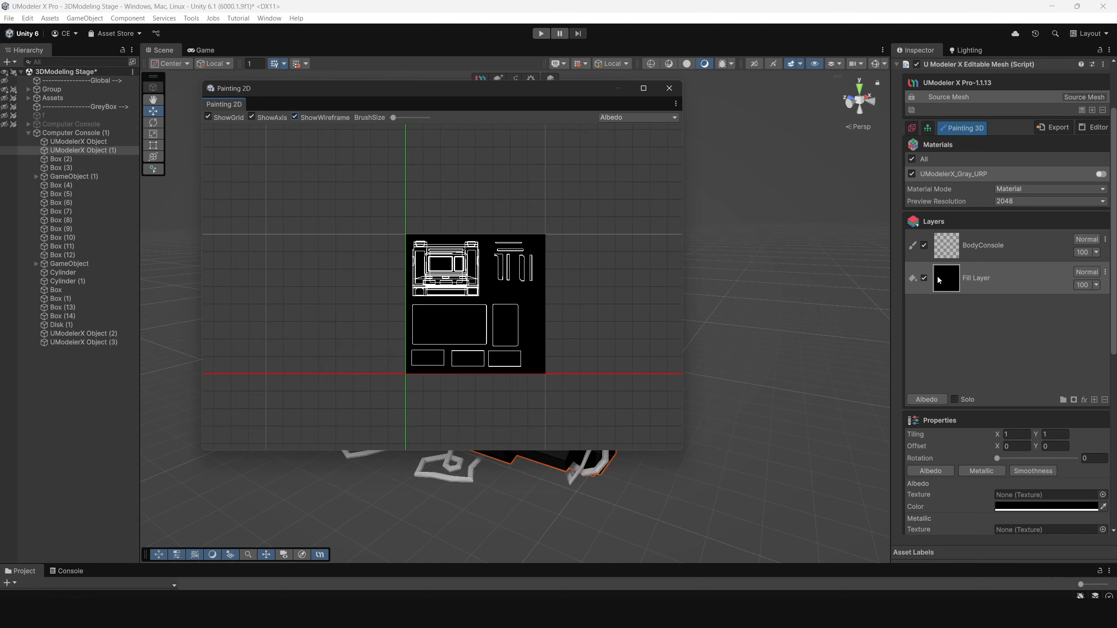
scroll(465, 299, "up", 2)
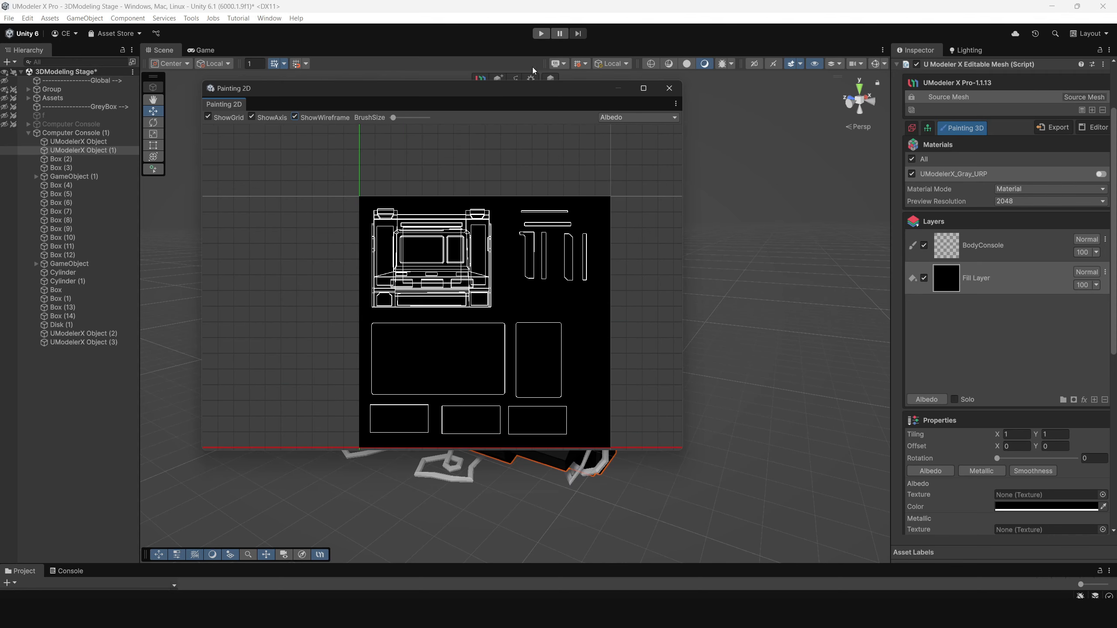
Step: Reposition and enlarge the Painting 2D window, and select the BodyConsole layer with the Gradient tool for painting
mouse_move(509, 89)
left_mouse_down()
mouse_move(539, 98)
mouse_move(607, 161)
left_mouse_up()
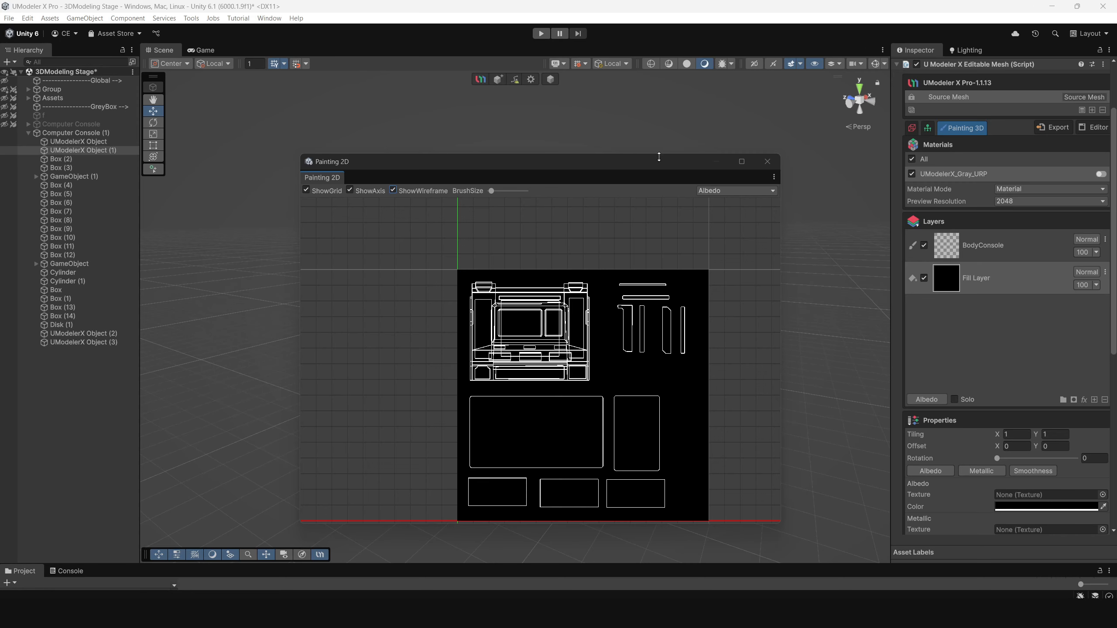
left_click_drag(653, 167, 603, 83)
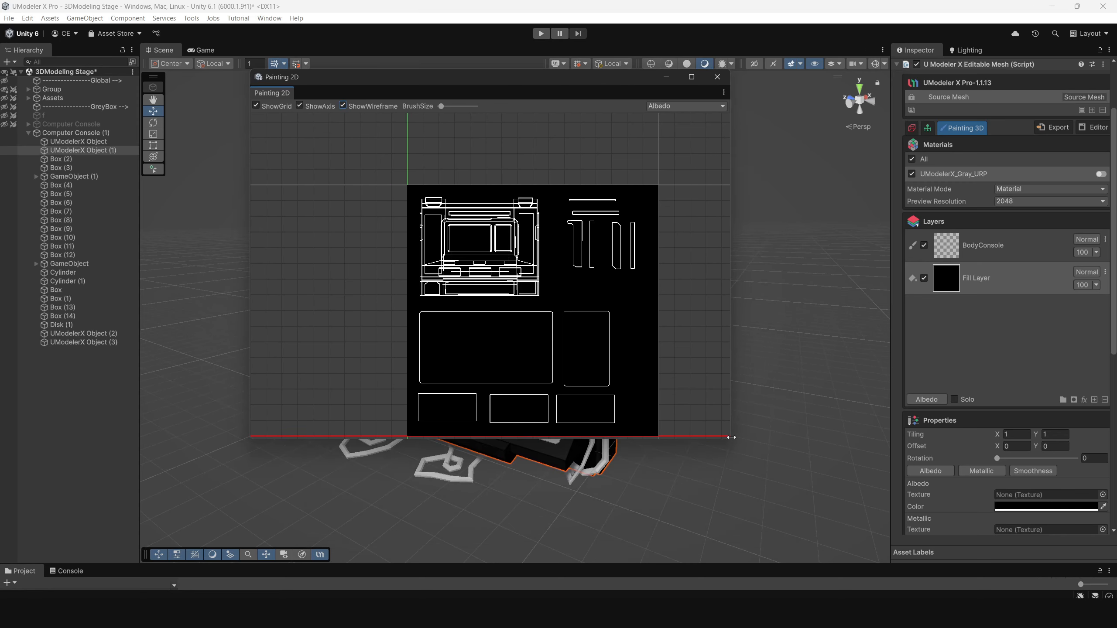
left_click_drag(730, 437, 805, 534)
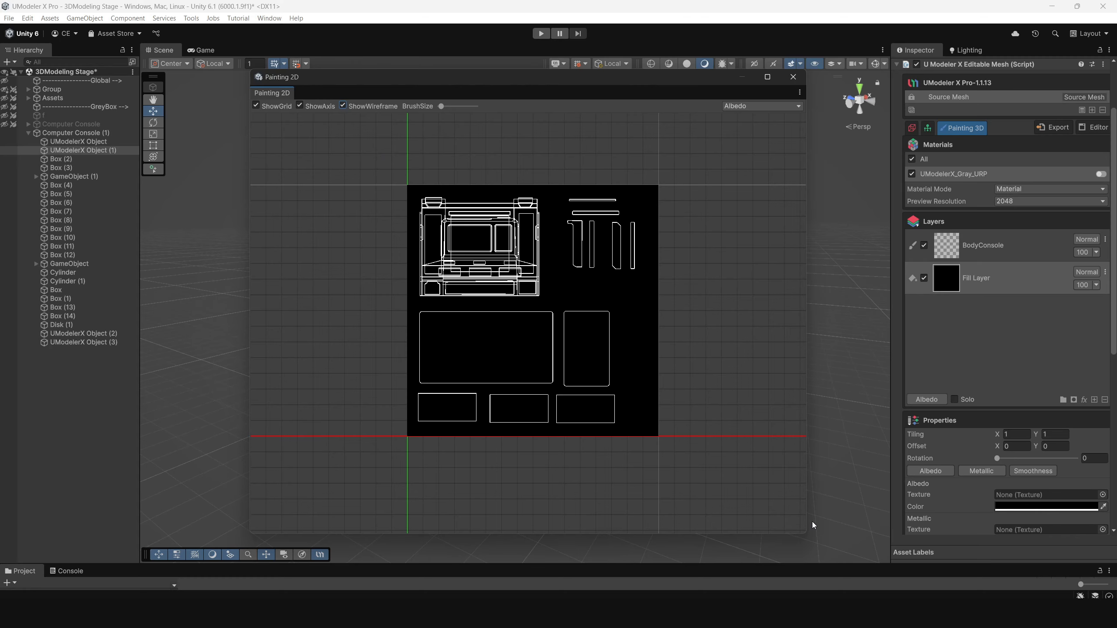
left_click(1021, 251)
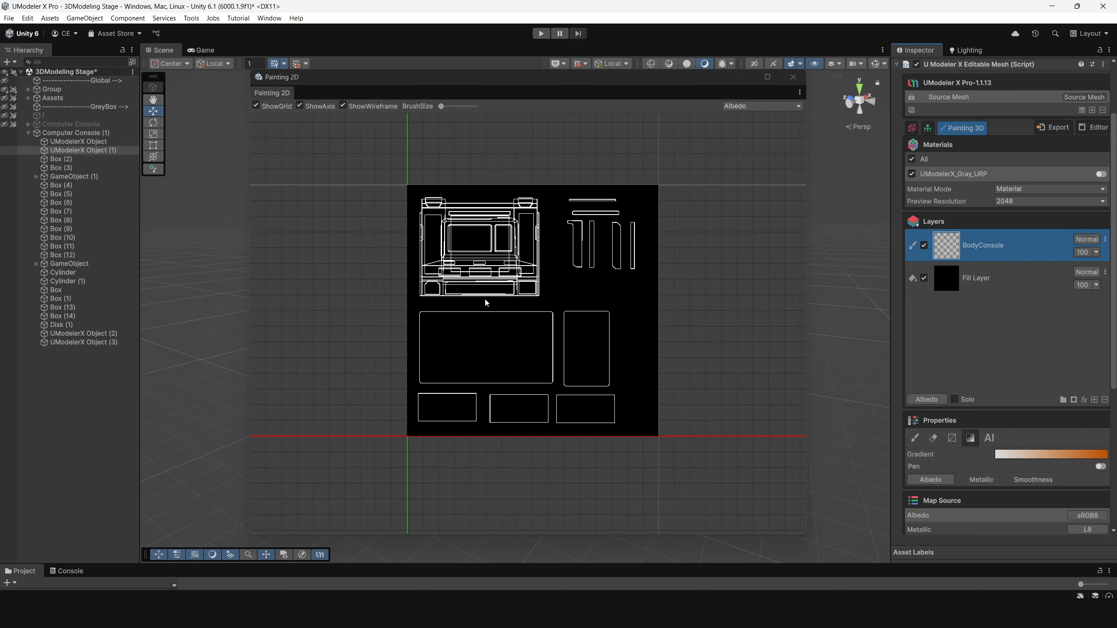
scroll(973, 391, "down", 3)
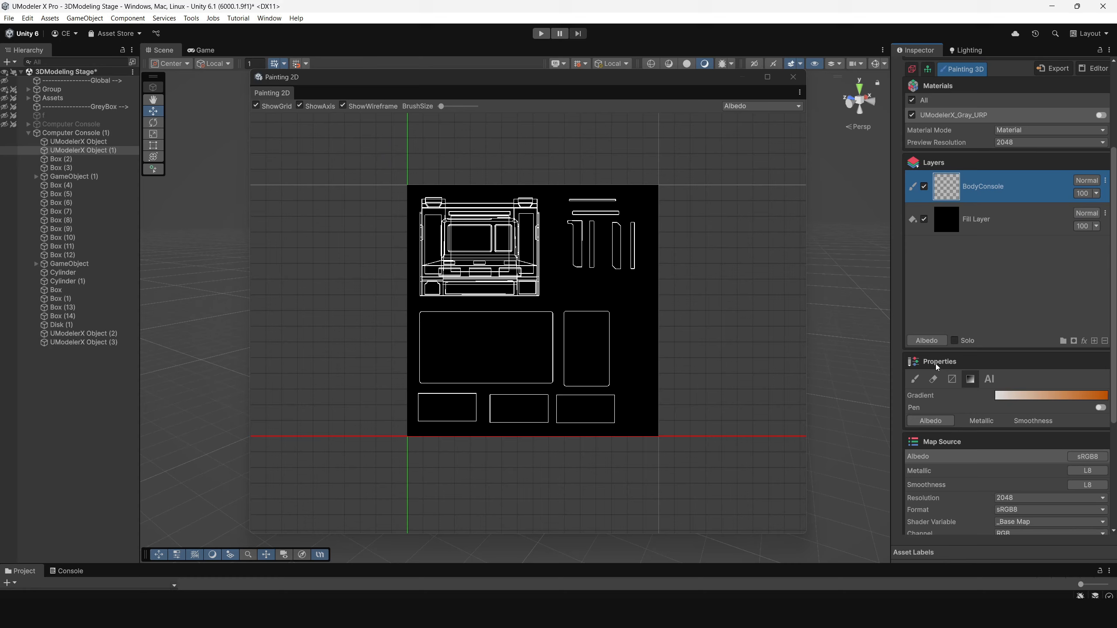
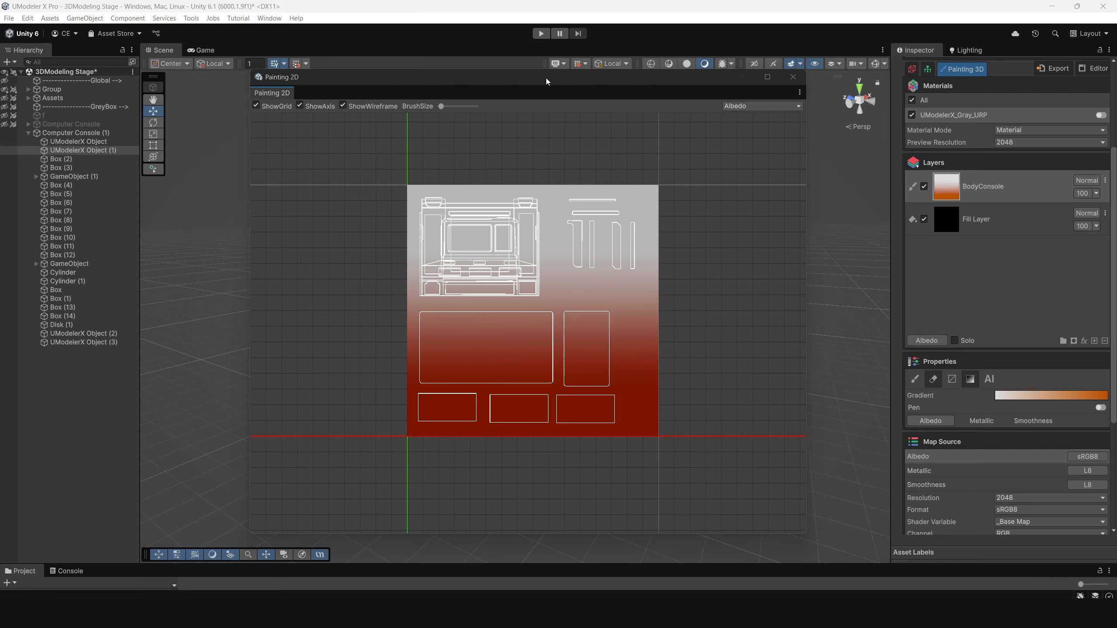
Step: Place Painting 2D beside the console and draw the white-to-orange gradient downward over the console body's UV island on the BodyConsole layer
left_click_drag(527, 79, 893, 87)
left_click_drag(552, 360, 480, 313, "alt")
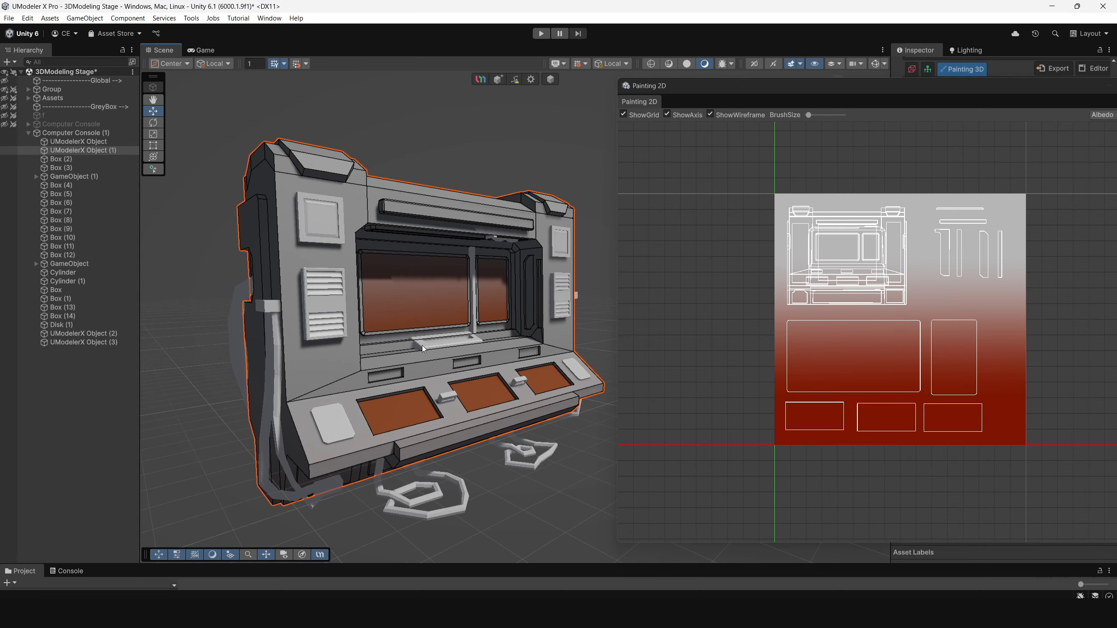
scroll(423, 349, "down", 3)
mouse_move(423, 349)
left_mouse_down("alt")
mouse_move(284, 338)
mouse_move(422, 290)
mouse_move(454, 292)
mouse_move(444, 318)
left_mouse_up("alt")
scroll(454, 293, "up", 3, "alt")
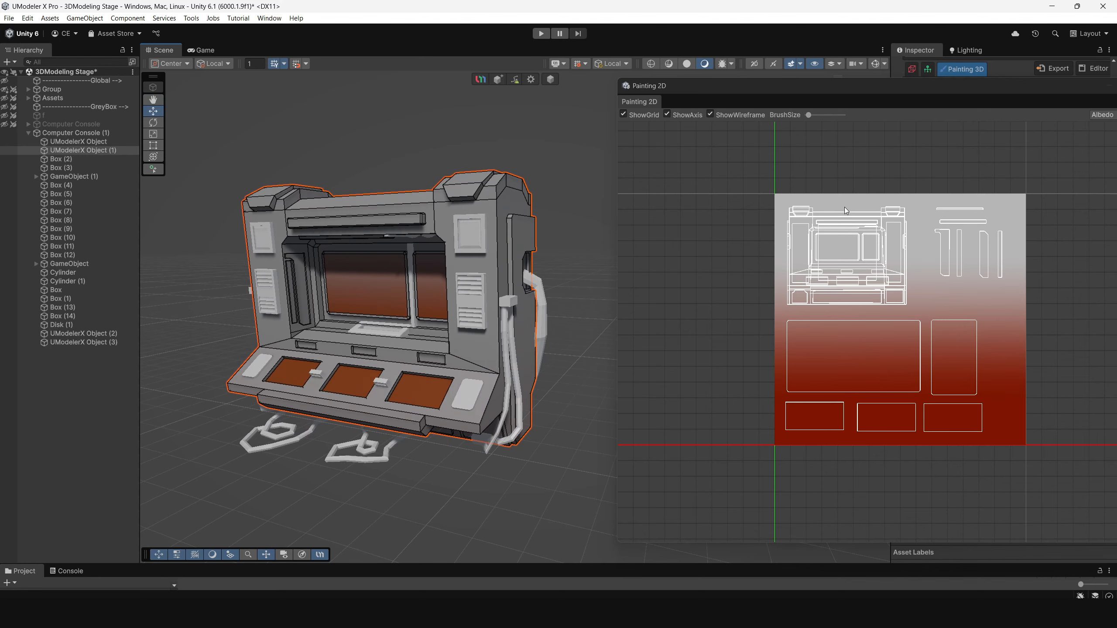
mouse_move(841, 206)
left_mouse_down()
mouse_move(843, 362)
mouse_move(843, 263)
mouse_move(843, 316)
mouse_move(843, 283)
left_mouse_up()
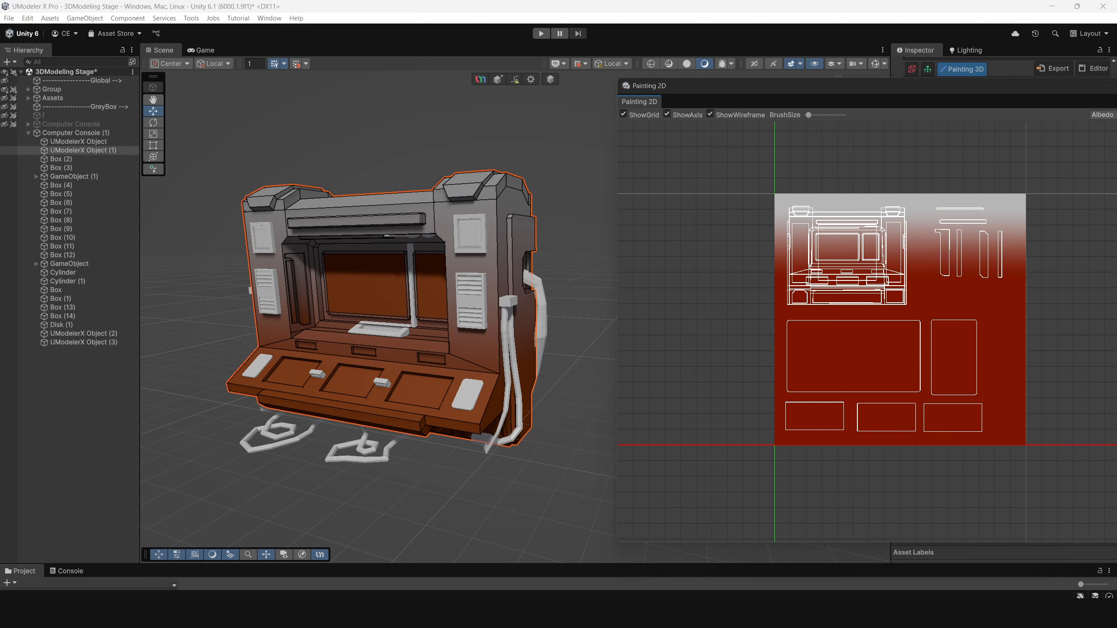
left_click_drag(809, 89, 741, 78)
mouse_move(422, 255)
left_mouse_down("alt")
mouse_move(336, 323)
mouse_move(591, 307)
mouse_move(411, 326)
mouse_move(470, 342)
mouse_move(282, 339)
mouse_move(548, 352)
mouse_move(523, 329)
mouse_move(386, 317)
mouse_move(448, 272)
mouse_move(467, 333)
left_mouse_up("alt")
scroll(472, 341, "up", 3)
scroll(503, 327, "down", 3)
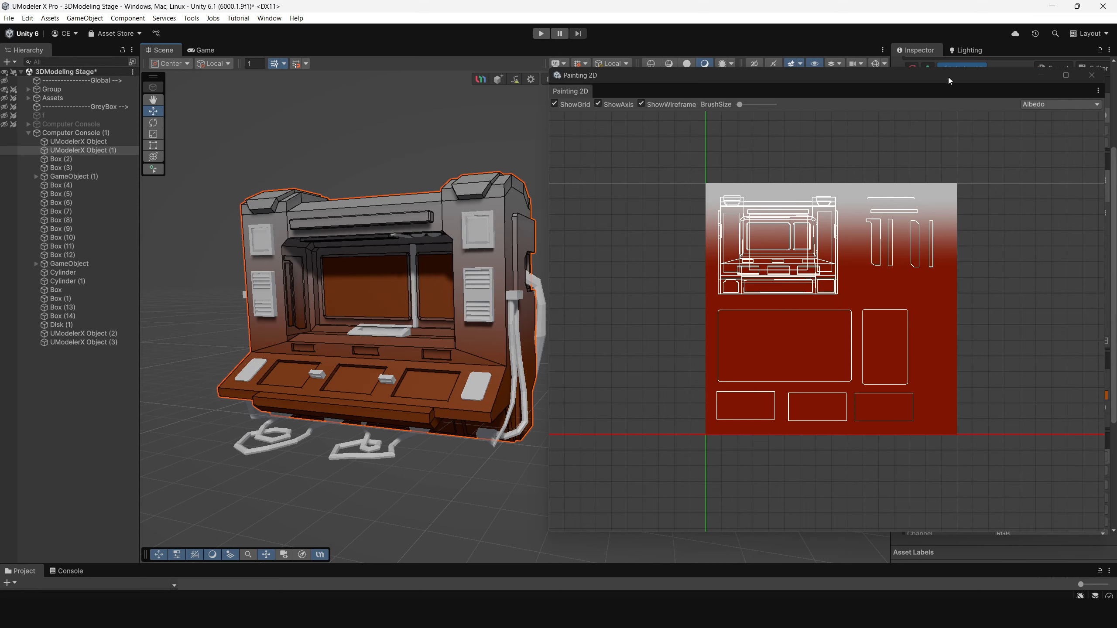
Step: Add a paint layer above BodyConsole and rename it Screen
mouse_move(947, 77)
left_mouse_down()
mouse_move(700, 49)
mouse_move(668, 72)
left_mouse_up()
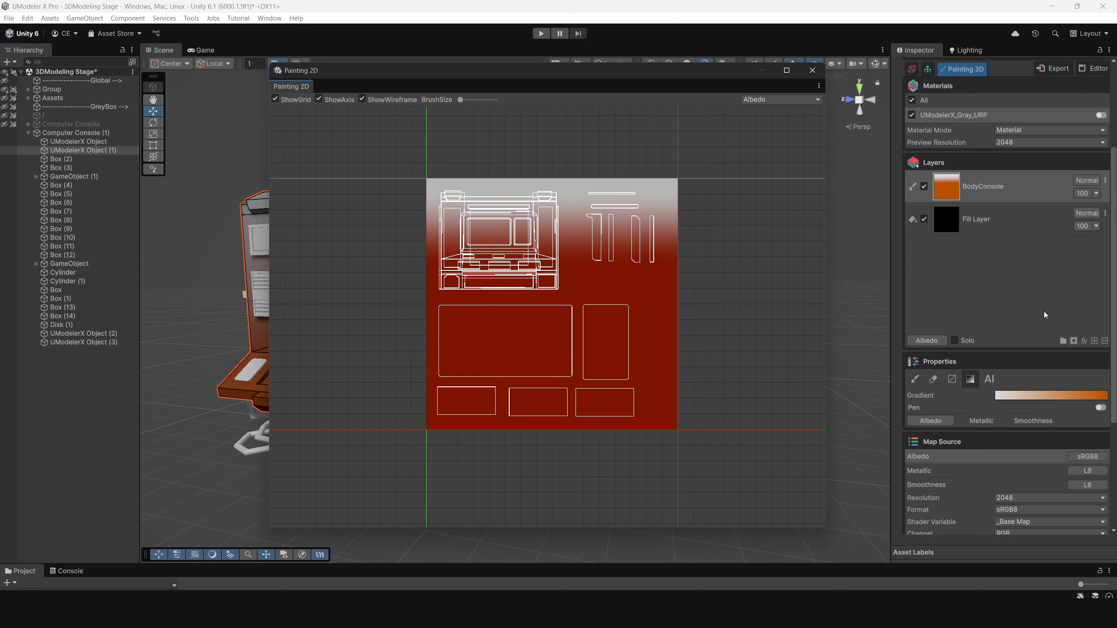
left_click(1076, 331)
left_click(1095, 342)
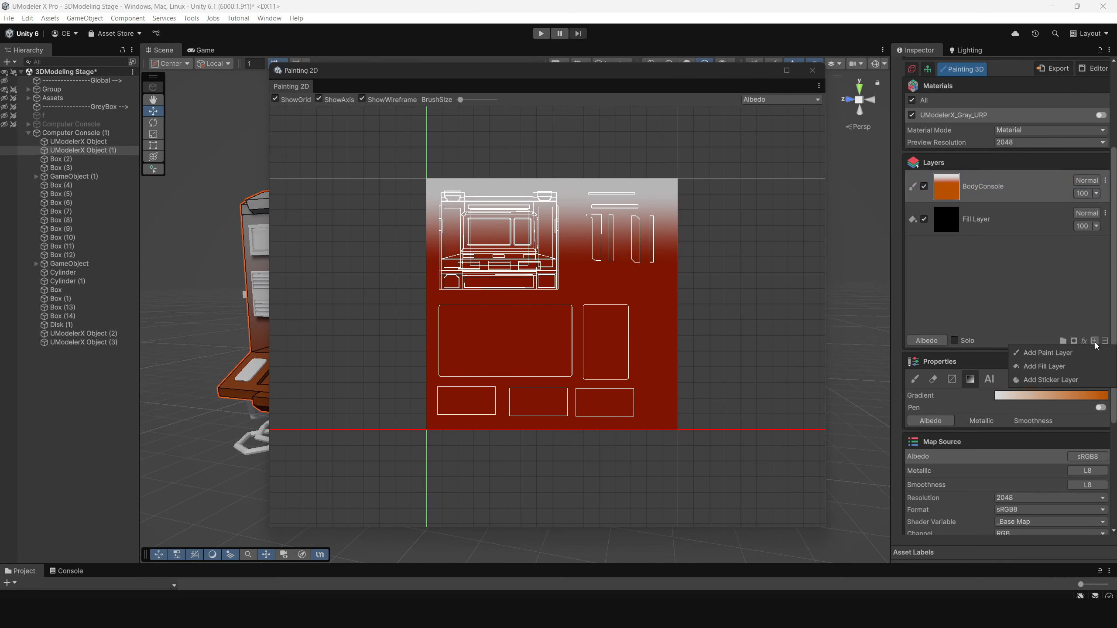
left_click(1065, 354)
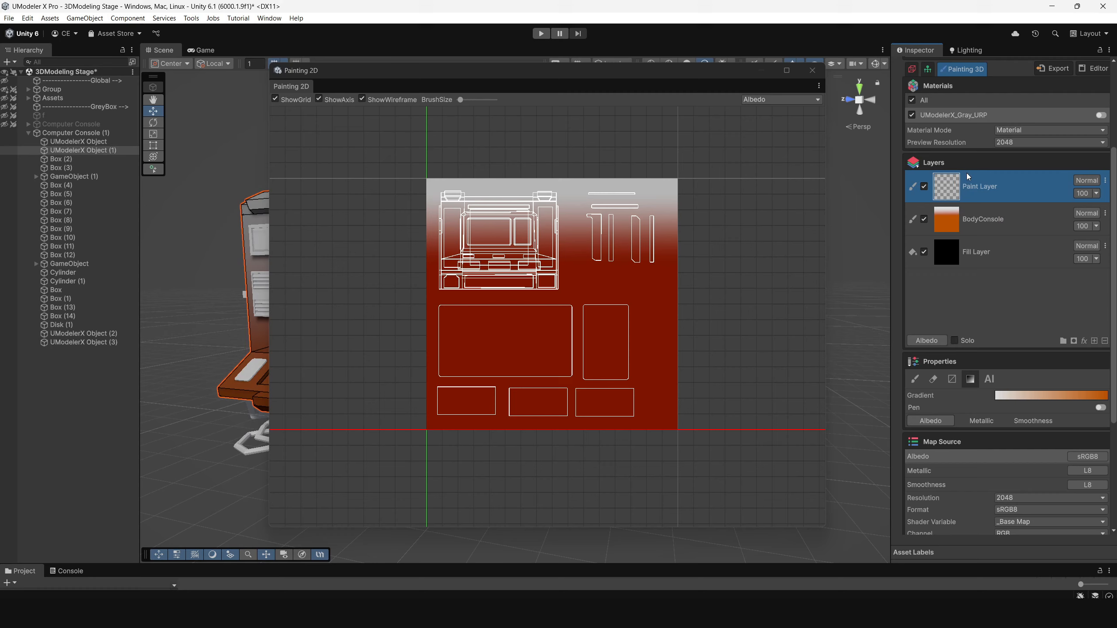
double_click(970, 189)
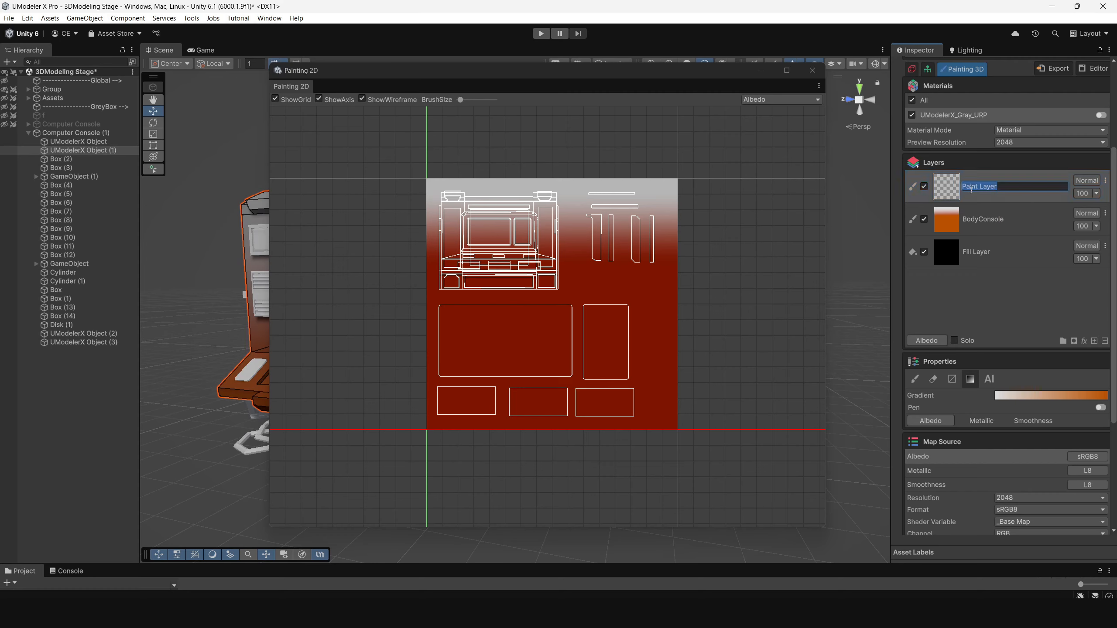
type("Screen")
key("Return")
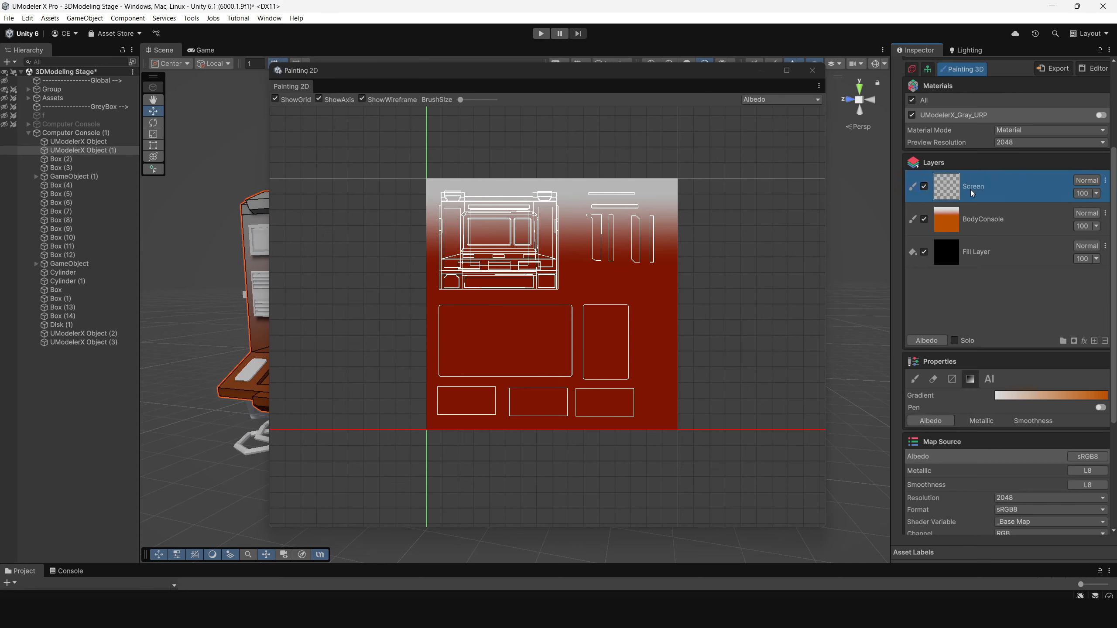
Step: Add another paint layer above Screen and rename it Lights
left_click(1094, 342)
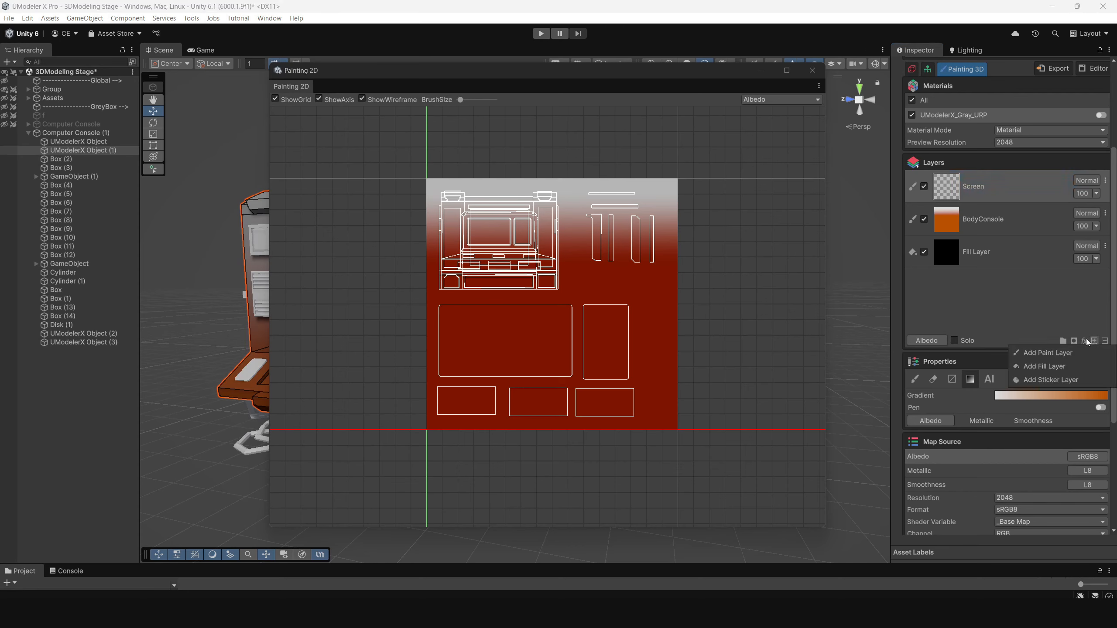
left_click(1048, 355)
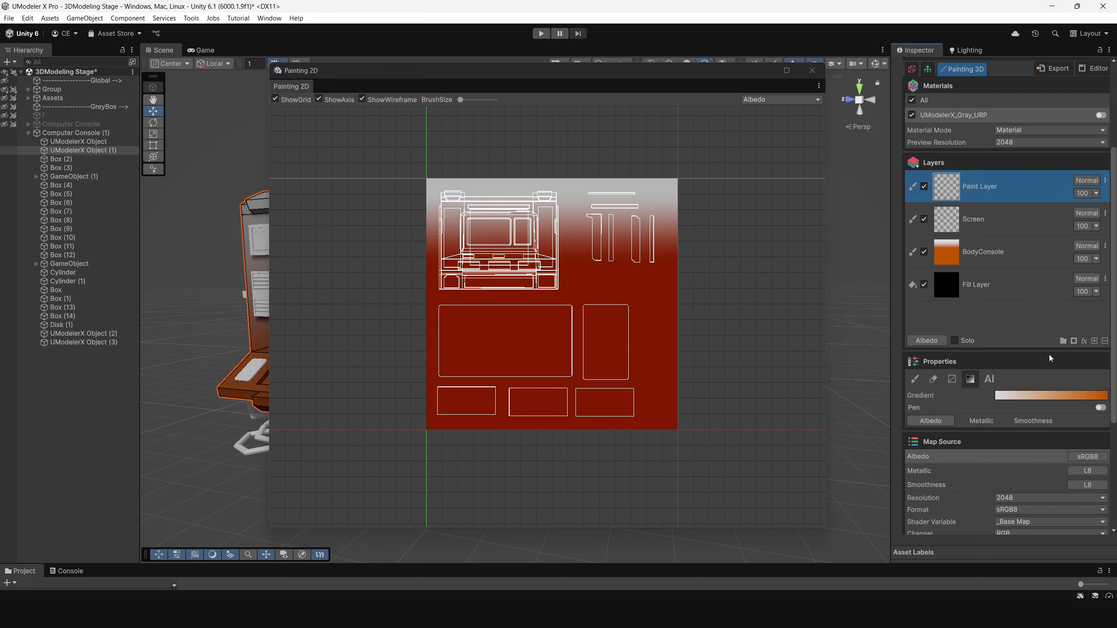
double_click(979, 185)
type("L")
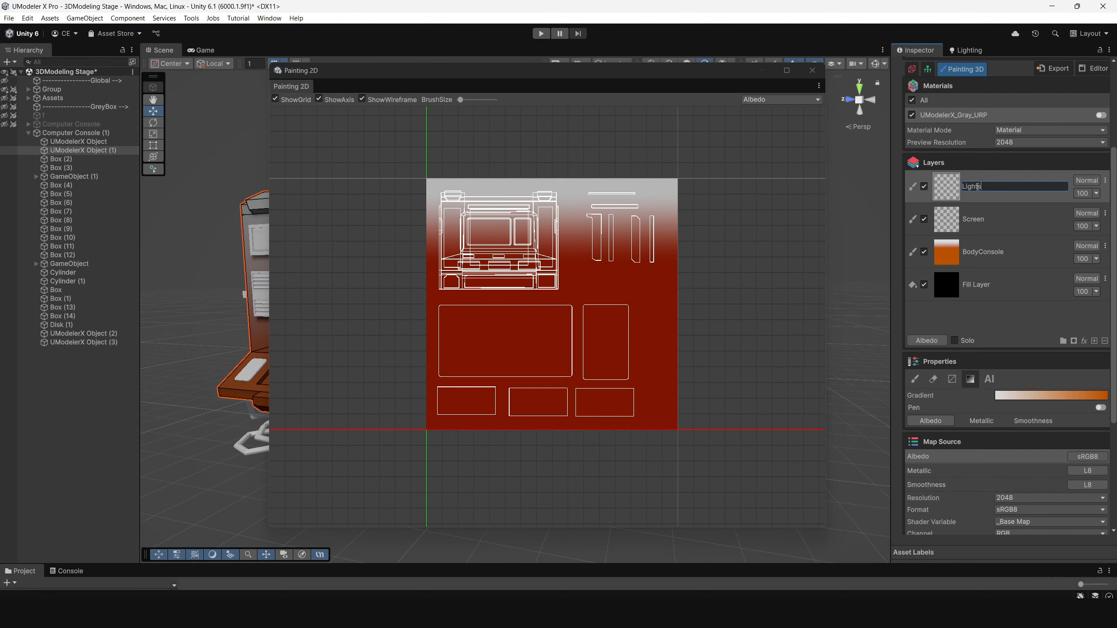
type("ights")
key("Return")
Step: Select the Screen layer and switch to the Brush tool with a saturated blue albedo colour, 1158FF
left_click(1000, 215)
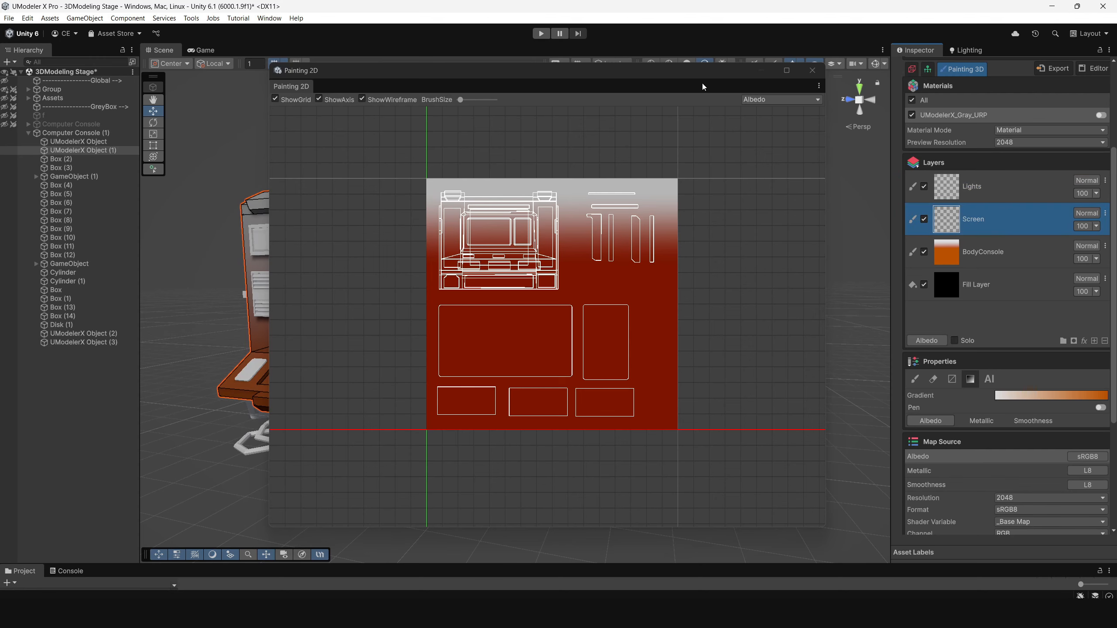
mouse_move(700, 74)
left_mouse_down()
mouse_move(692, 285)
mouse_move(690, 198)
left_mouse_up()
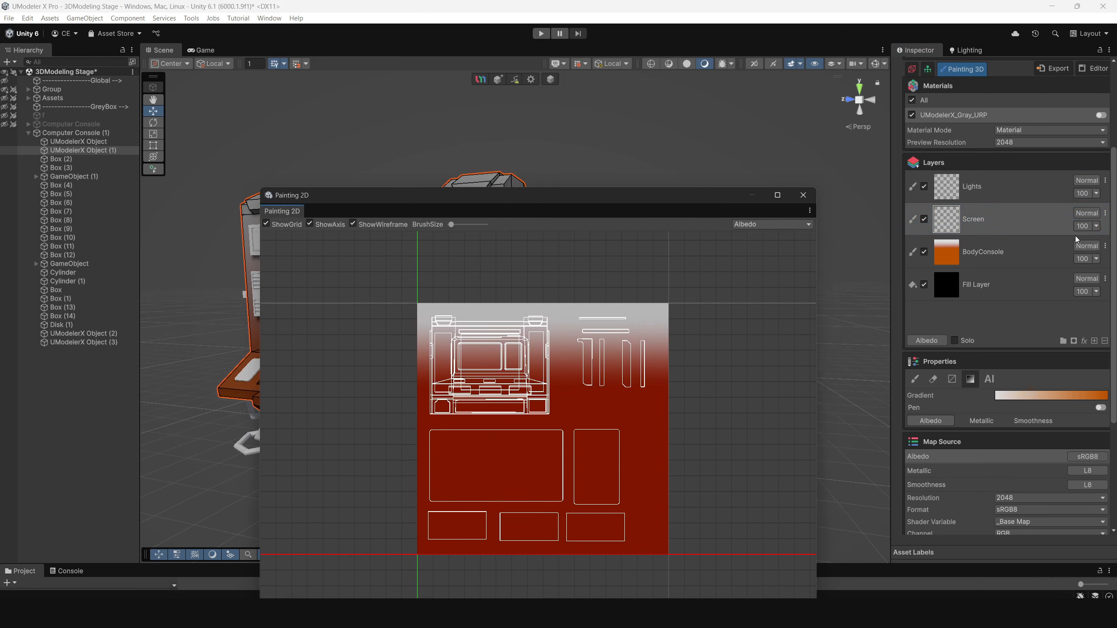
scroll(1038, 416, "down", 4)
left_click(914, 261)
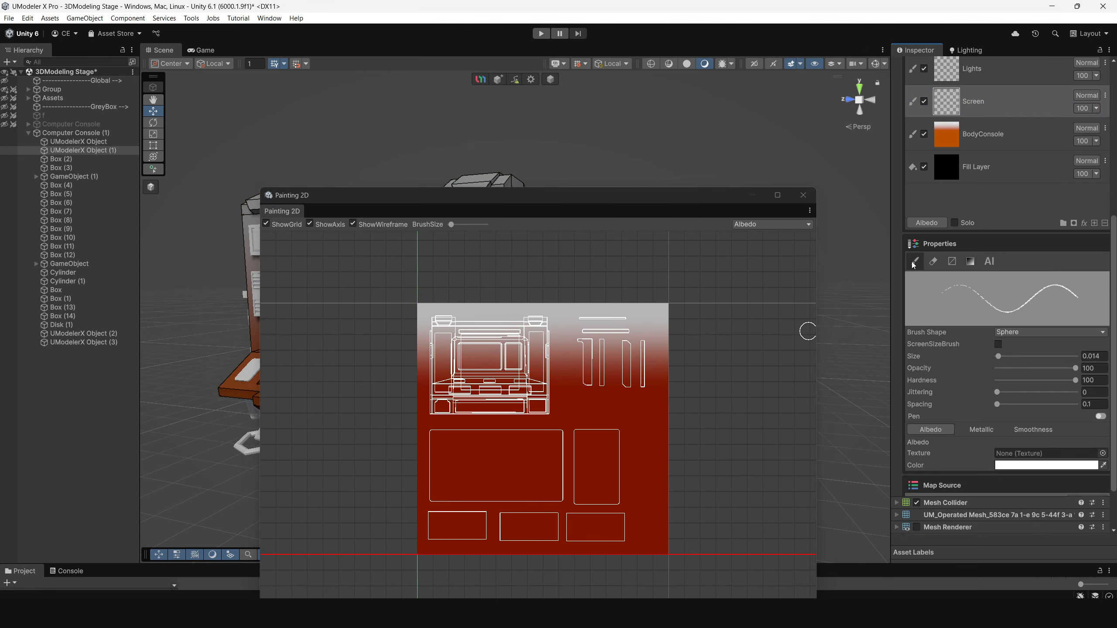
scroll(999, 359, "down", 3)
left_click(1020, 377)
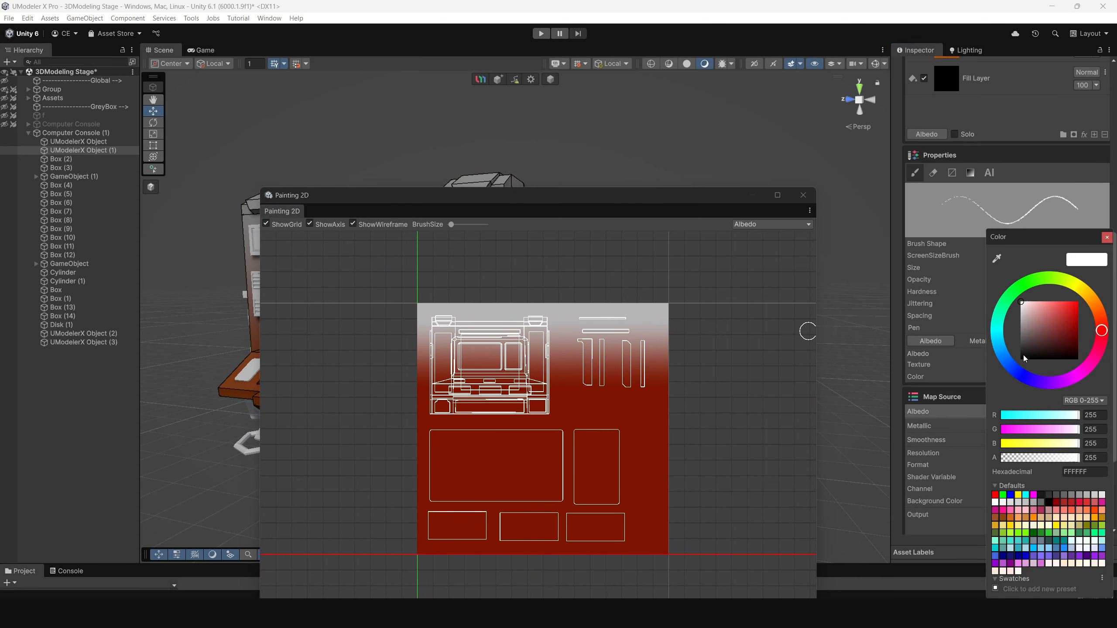
left_click(1010, 365)
left_click(1073, 301)
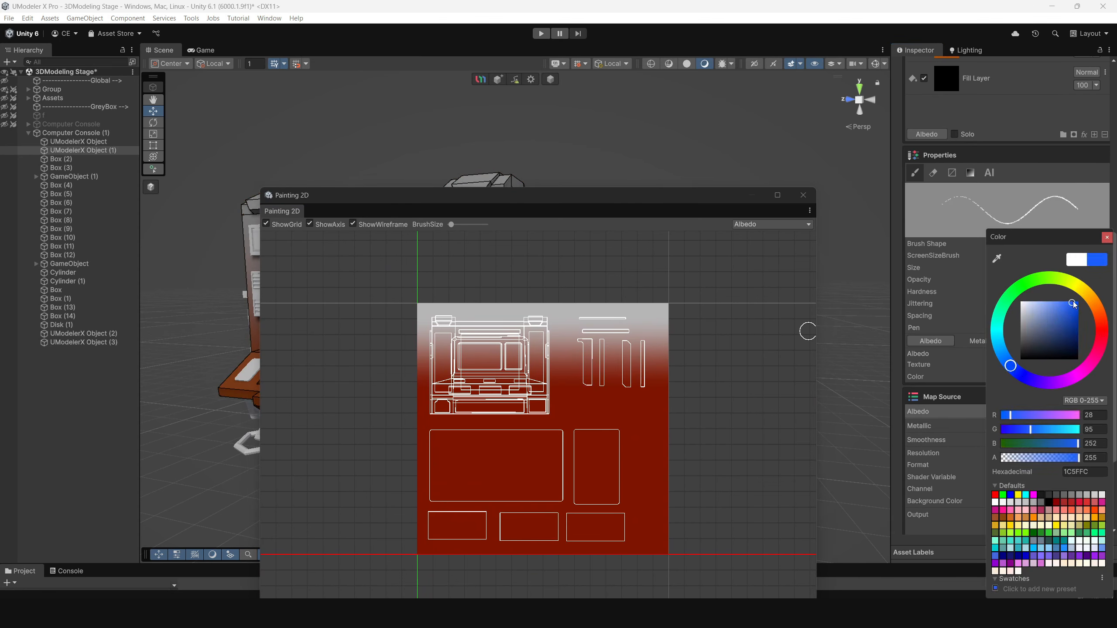
left_click(1106, 238)
Step: Brush a blue S-shaped test stroke on the large screen's UV island in Painting 2D and undo it
left_click_drag(713, 198, 707, 472)
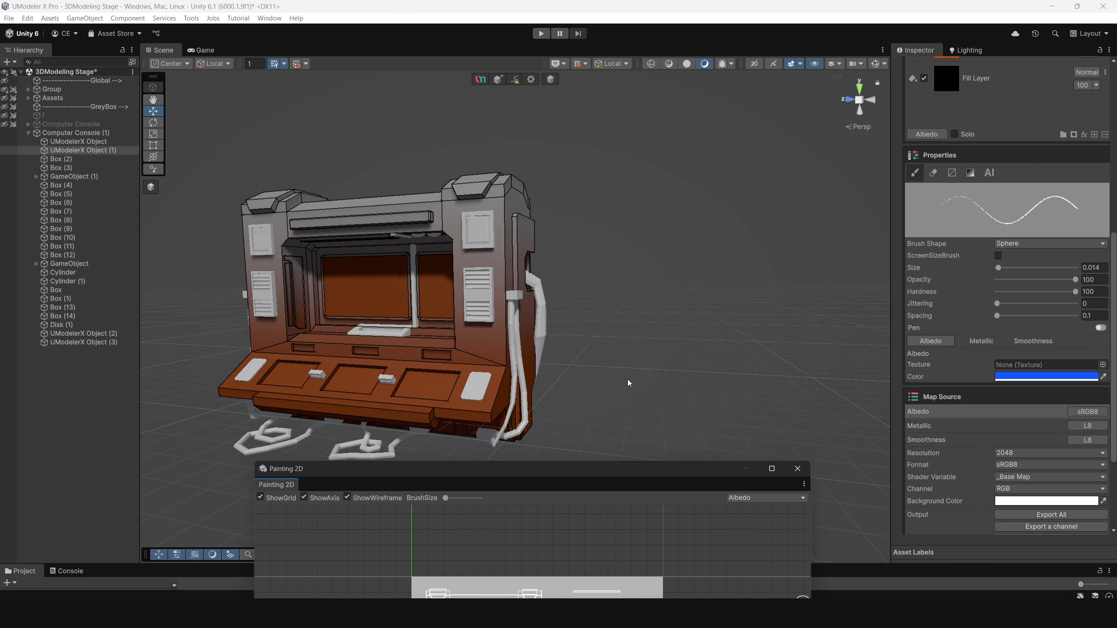
left_click_drag(601, 474, 671, 120)
scroll(571, 427, "up", 5)
scroll(556, 354, "up", 2)
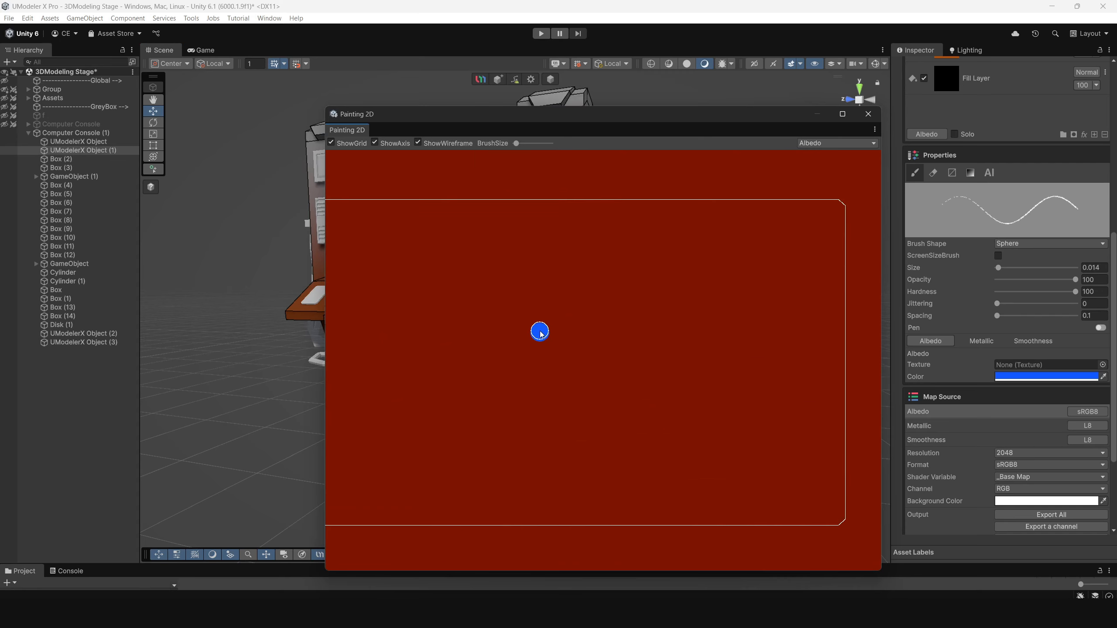
scroll(534, 334, "down", 5)
mouse_move(564, 310)
left_mouse_down()
mouse_move(557, 367)
mouse_move(518, 382)
left_mouse_up()
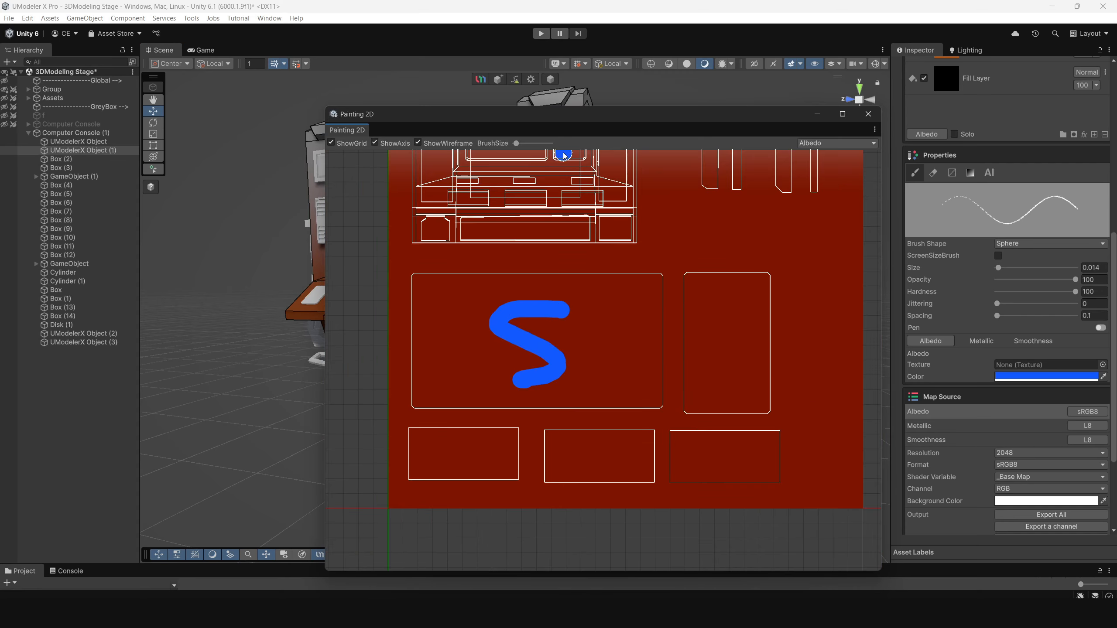
mouse_move(540, 115)
left_mouse_down()
mouse_move(840, 143)
mouse_move(500, 186)
mouse_move(546, 526)
left_mouse_up()
key("ctrl+z")
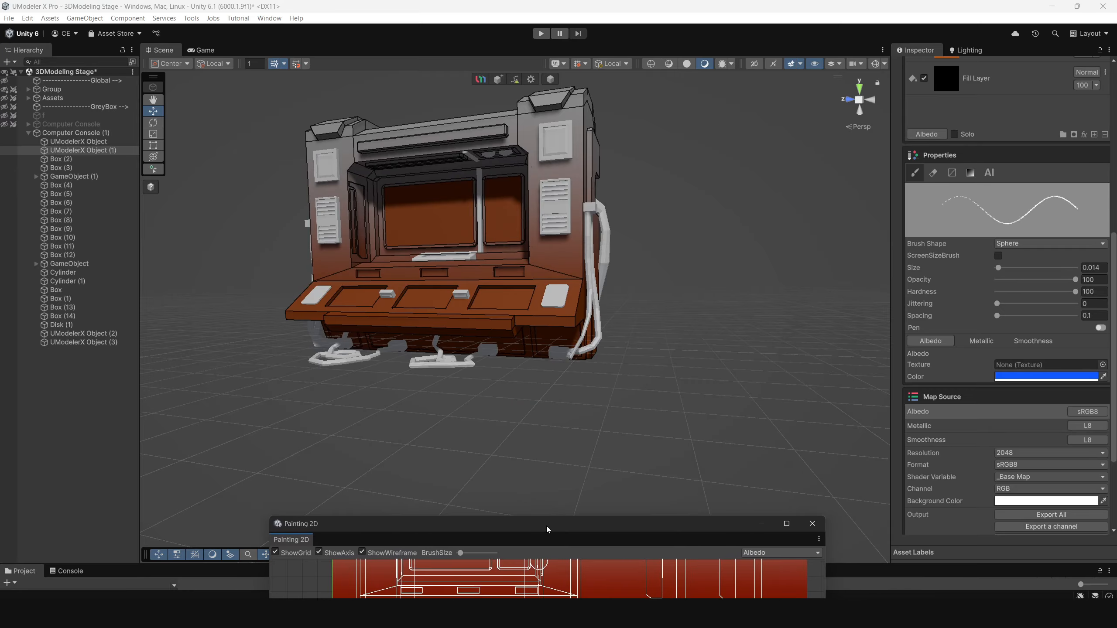
Step: Brush a thin blue S-shaped test stroke directly on the console's large screen in the 3D view
scroll(422, 189, "up", 4)
left_click_drag(421, 189, 434, 219, "alt")
middle_click_drag(434, 220, 584, 381)
scroll(600, 406, "up", 3)
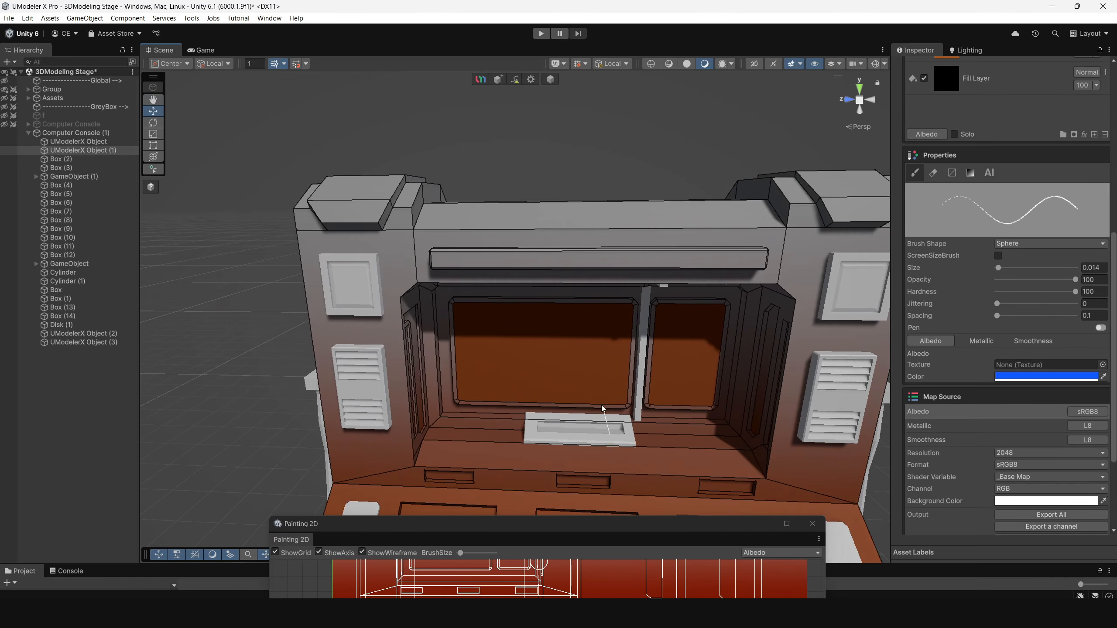
mouse_move(601, 406)
left_mouse_down("alt")
mouse_move(532, 289)
mouse_move(593, 321)
mouse_move(559, 352)
mouse_move(527, 352)
mouse_move(498, 381)
mouse_move(642, 388)
left_mouse_up("alt")
scroll(511, 304, "up", 3)
middle_click_drag(648, 396, 548, 268)
scroll(502, 235, "down", 5)
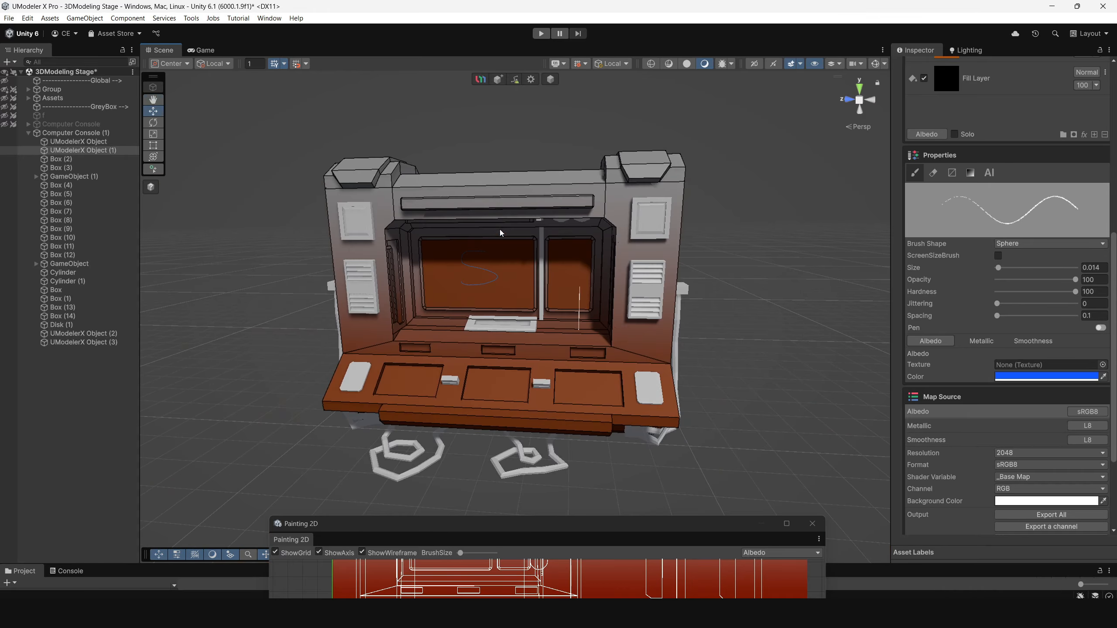
left_click_drag(503, 234, 514, 263, "alt")
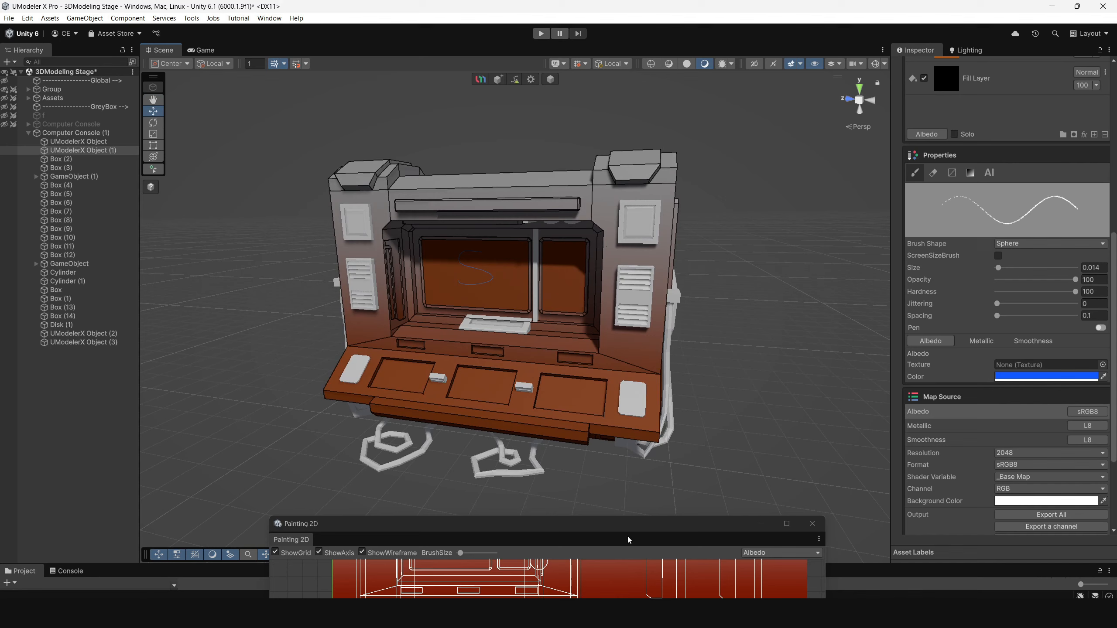
Step: Use Polygon Fill to paint the five screen UV islands black on the Screen layer in Painting 2D
mouse_move(632, 526)
left_mouse_down()
mouse_move(672, 160)
mouse_move(686, 130)
left_mouse_up()
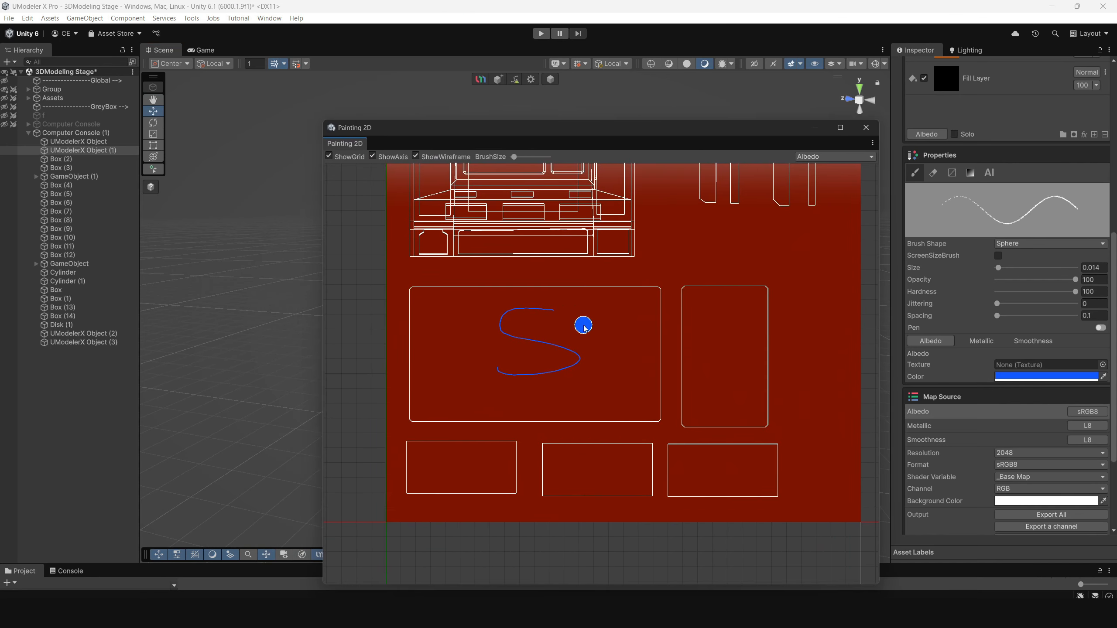
left_click(1011, 376)
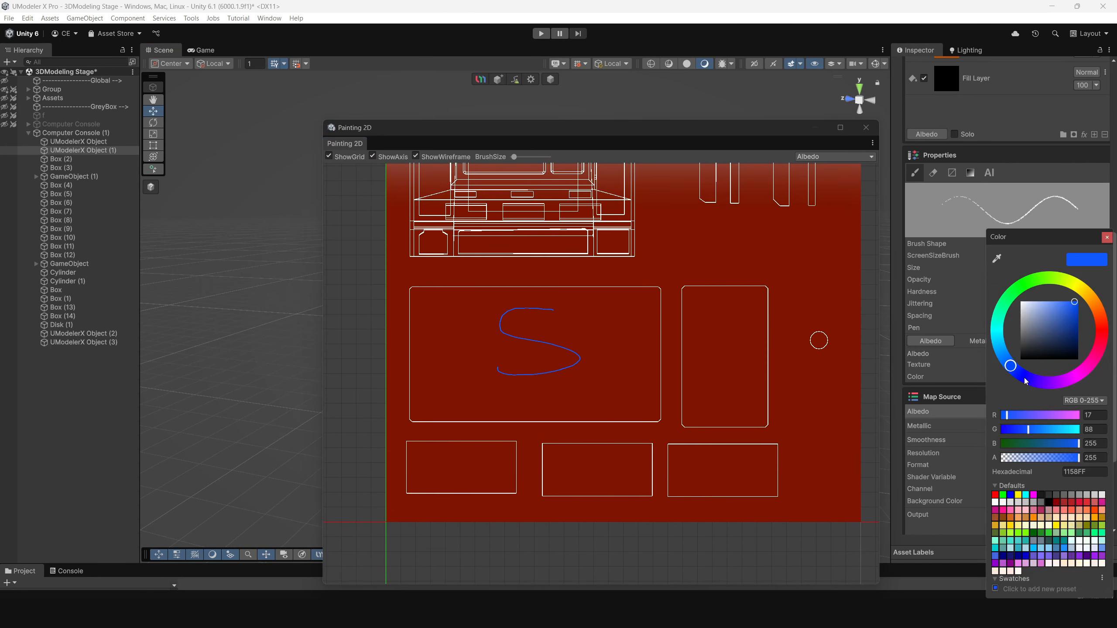
left_click(1058, 341)
left_click(1107, 238)
scroll(1025, 283, "up", 3)
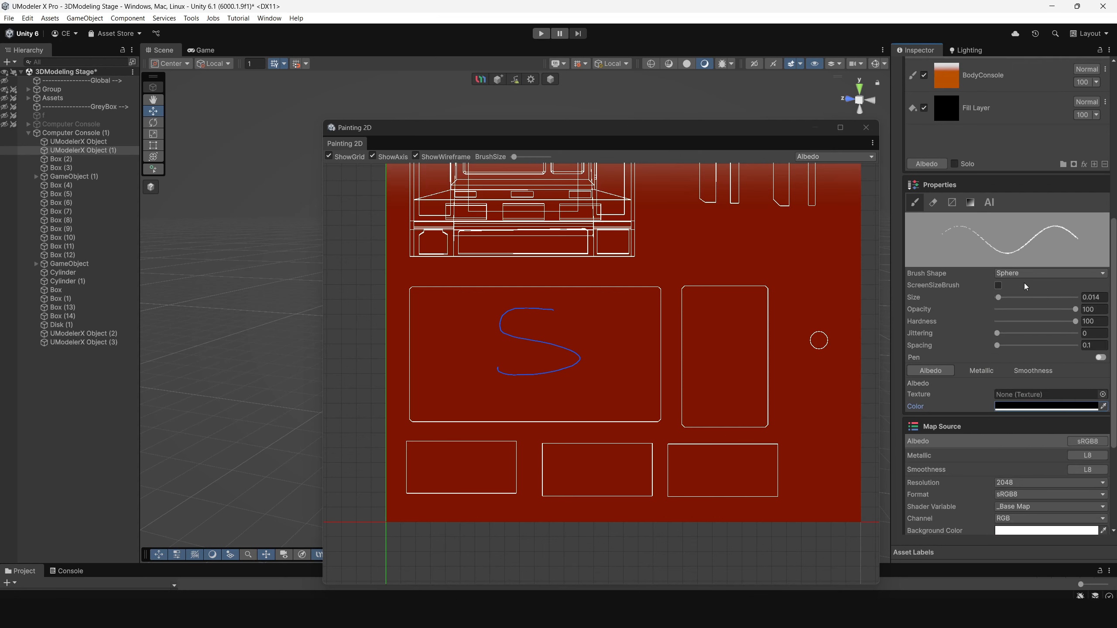
left_click(953, 262)
left_click(617, 338)
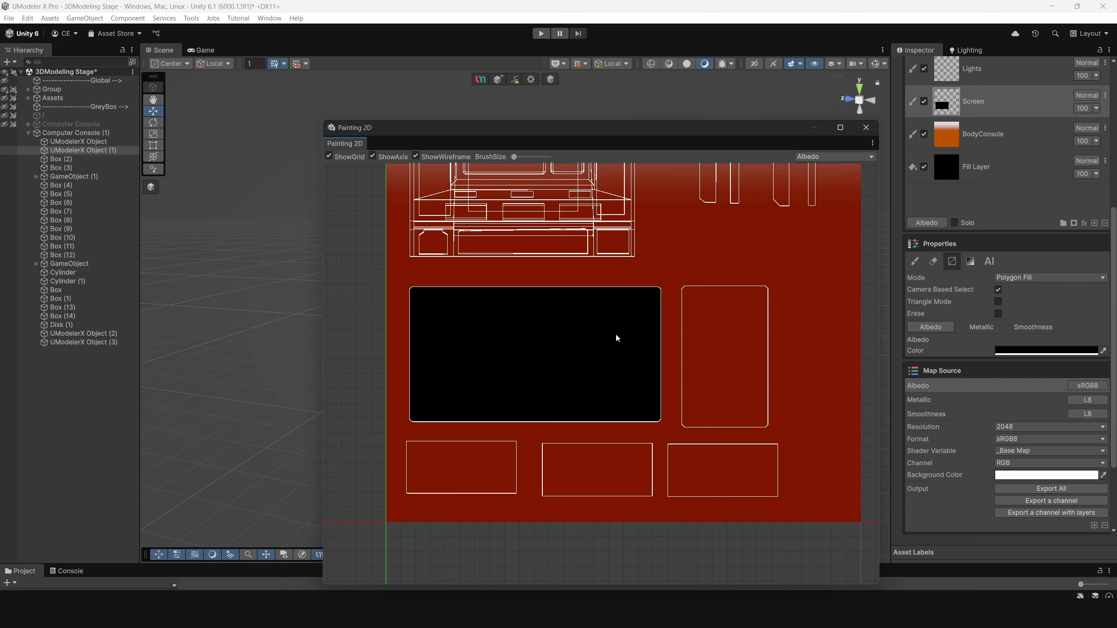
left_click(734, 384)
left_click(730, 482)
left_click(603, 475)
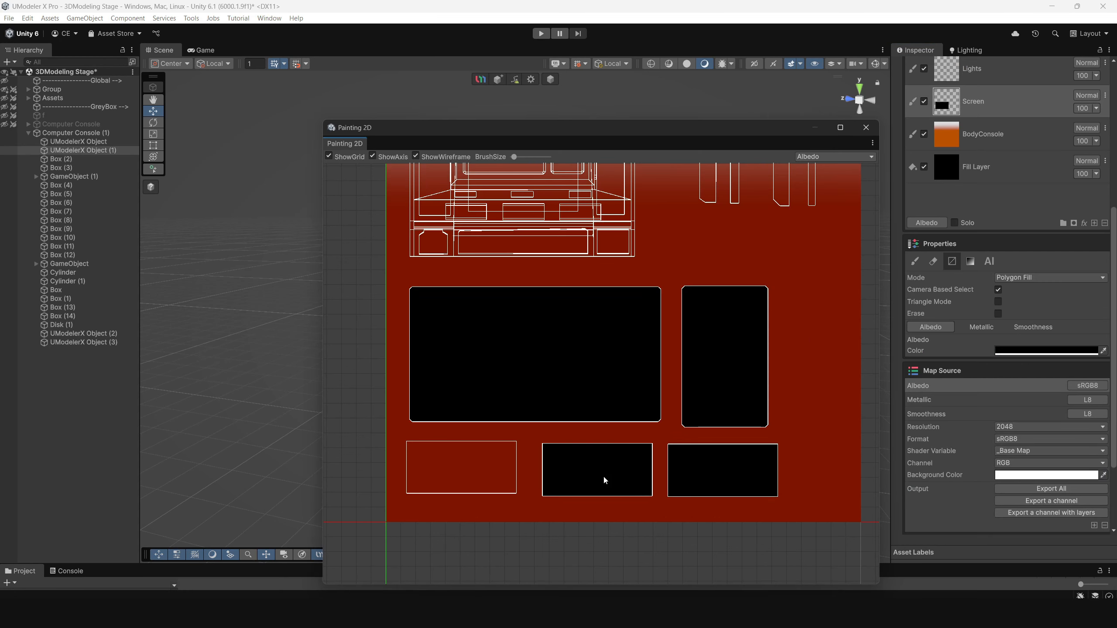
left_click(482, 476)
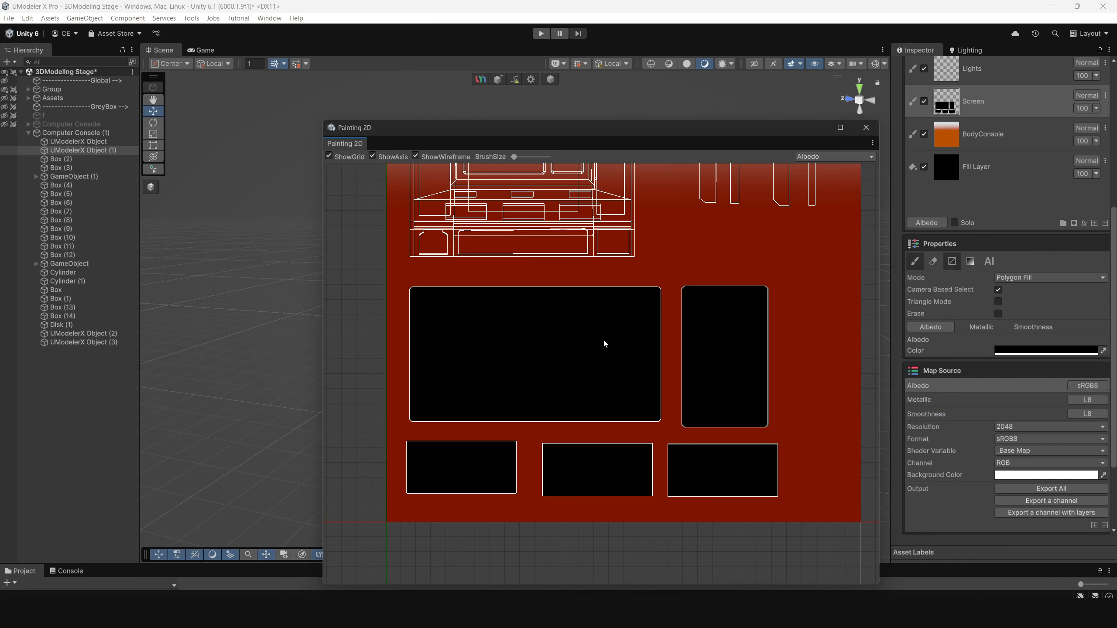
Step: Change the albedo colour to bright light blue and set up the Brush tool with size 0.047 for painting the 3D screens
mouse_move(627, 126)
left_mouse_down()
mouse_move(612, 461)
mouse_move(603, 173)
mouse_move(564, 293)
mouse_move(564, 302)
mouse_move(572, 213)
mouse_move(584, 176)
mouse_move(603, 172)
left_mouse_up()
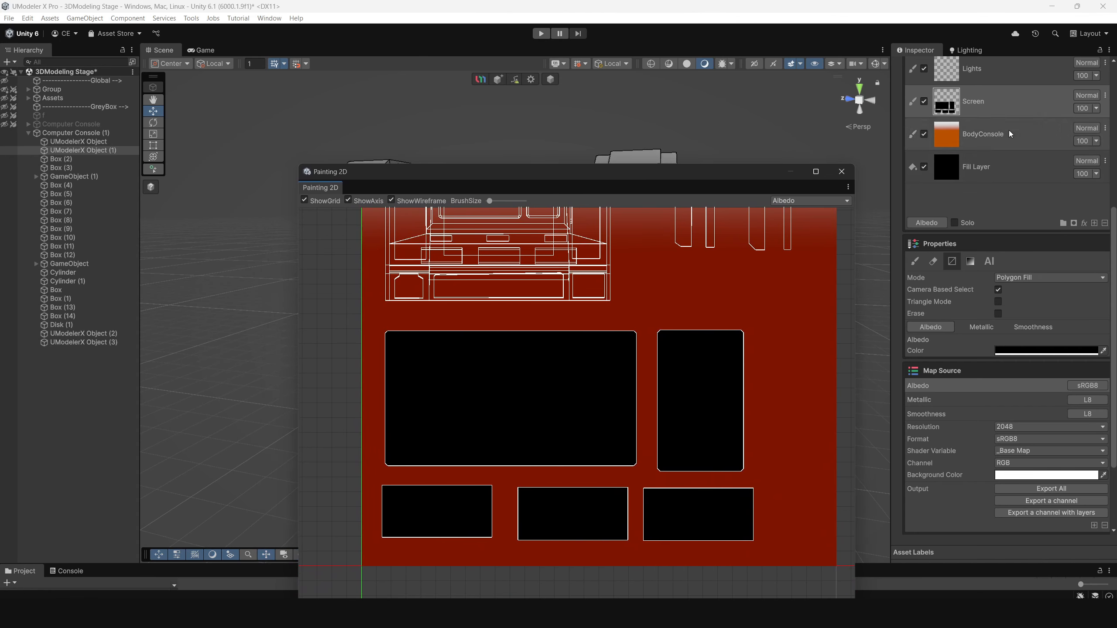
left_click(1045, 351)
left_click(1002, 351)
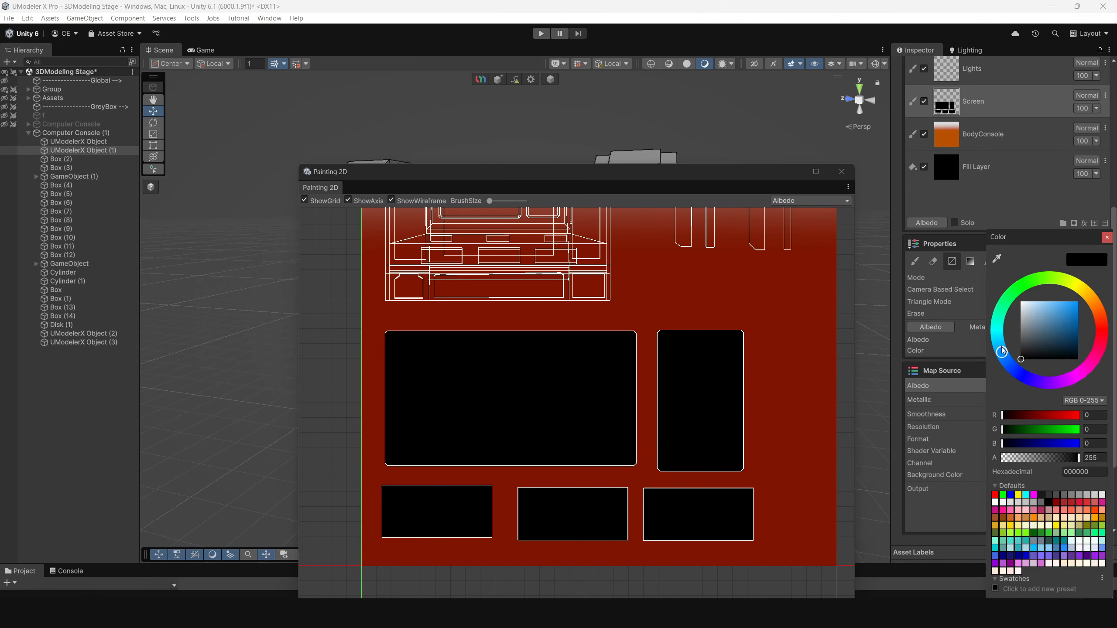
left_click(1065, 330)
left_click(1106, 238)
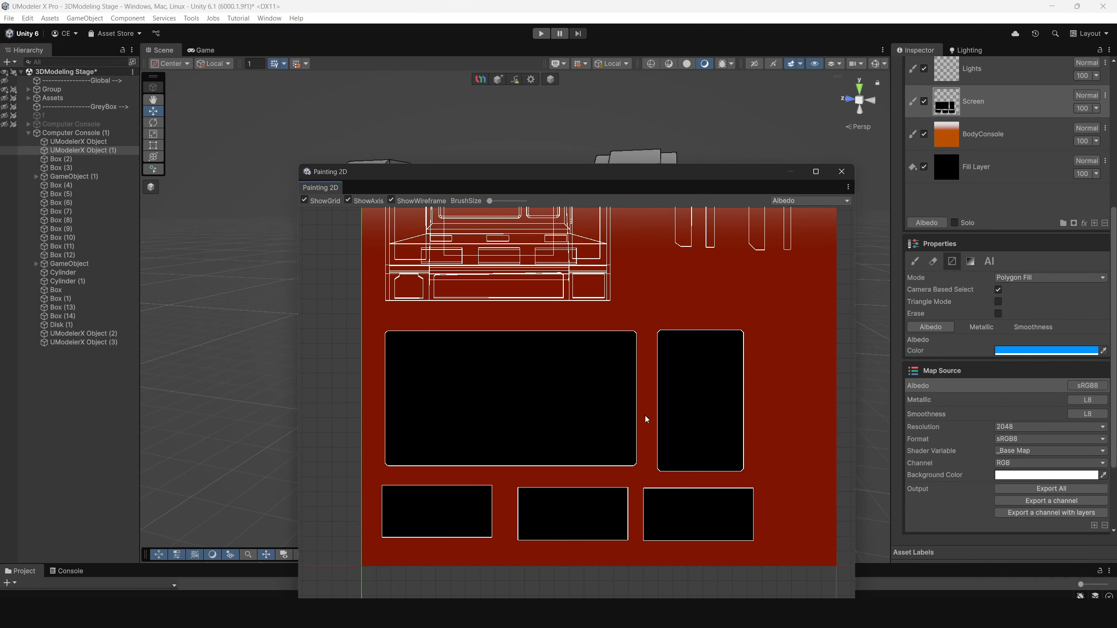
left_click(918, 263)
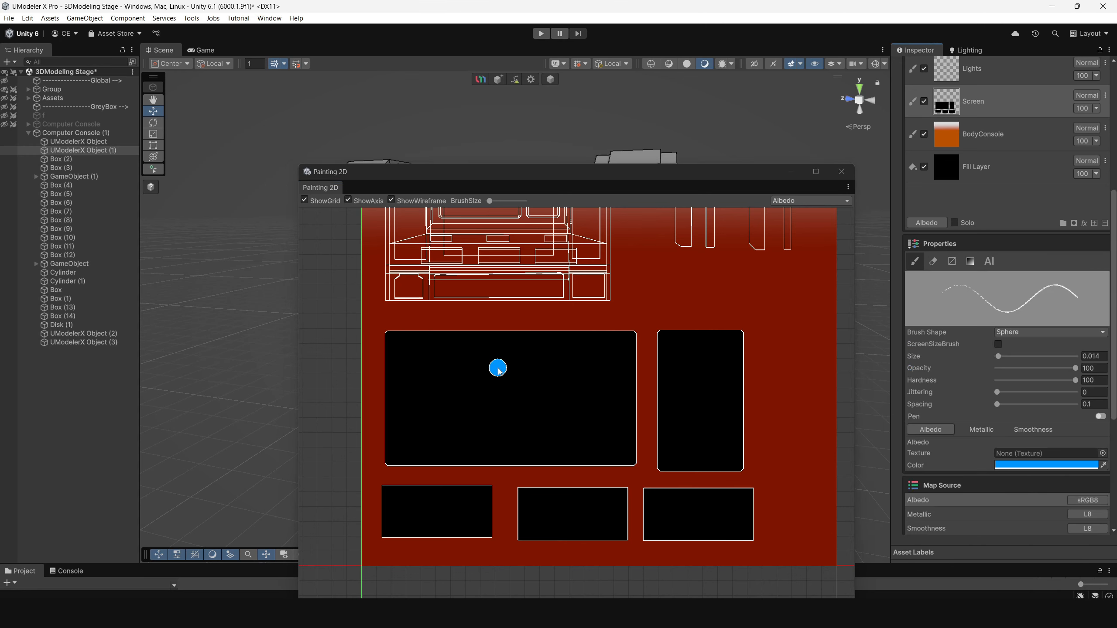
left_click_drag(568, 174, 555, 504)
scroll(497, 323, "up", 10)
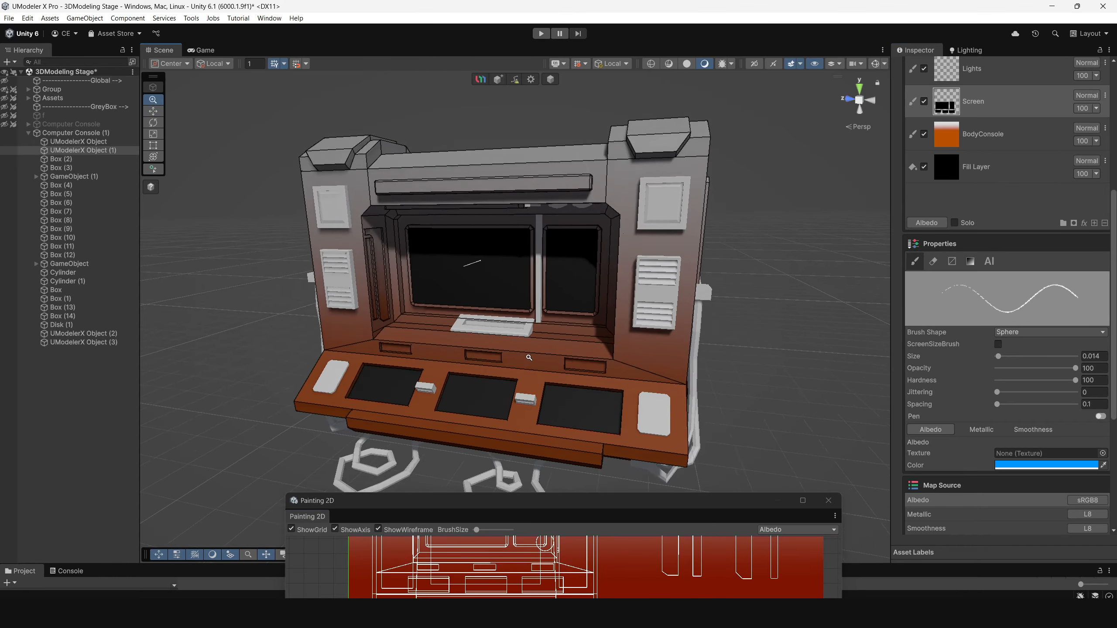
left_click_drag(498, 321, 486, 287, "alt")
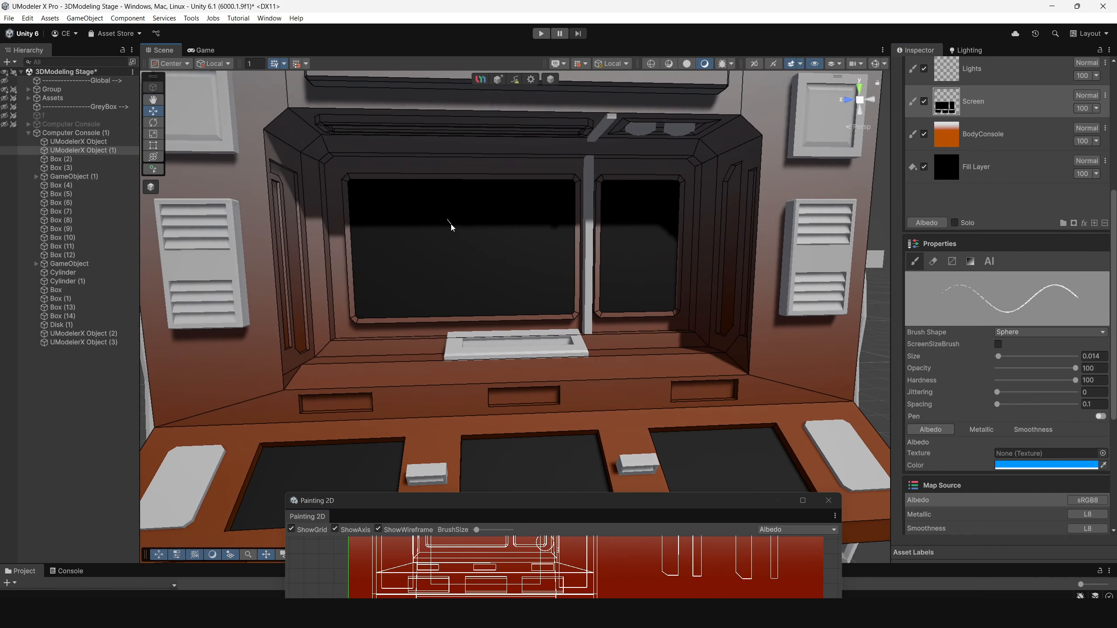
left_click(999, 357)
Step: Brush the digits 0 1 2 3, a triangle and seven vertical strokes on the large screen, and horizontal lines on the narrow screen
mouse_move(375, 198)
left_mouse_down()
mouse_move(380, 231)
mouse_move(381, 198)
mouse_move(370, 195)
left_mouse_up()
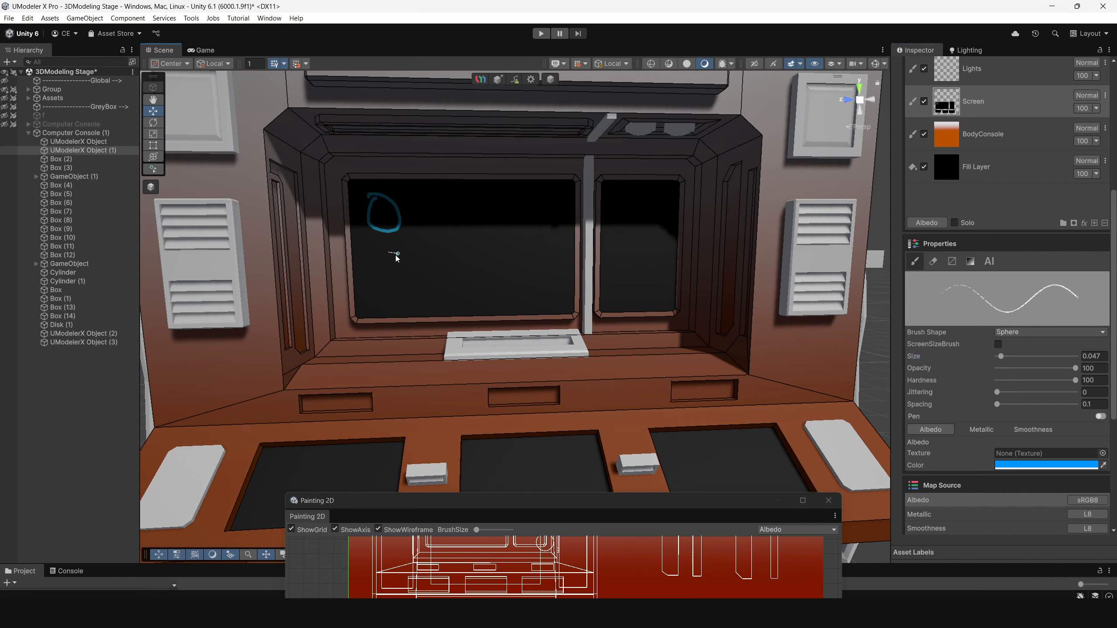
mouse_move(375, 252)
left_mouse_down()
mouse_move(379, 278)
mouse_move(398, 270)
mouse_move(377, 277)
left_mouse_up()
mouse_move(420, 201)
left_mouse_down()
mouse_move(426, 230)
mouse_move(506, 208)
left_mouse_up()
left_click_drag(434, 260, 437, 283)
left_click_drag(454, 254, 456, 278)
left_click_drag(470, 254, 476, 285)
left_click_drag(488, 260, 491, 283)
left_click_drag(504, 257, 505, 287)
left_click_drag(520, 258, 526, 289)
left_click_drag(535, 265, 540, 293)
mouse_move(618, 204)
left_mouse_down()
mouse_move(658, 205)
mouse_move(666, 220)
mouse_move(653, 238)
mouse_move(676, 260)
mouse_move(644, 277)
mouse_move(647, 292)
left_mouse_up()
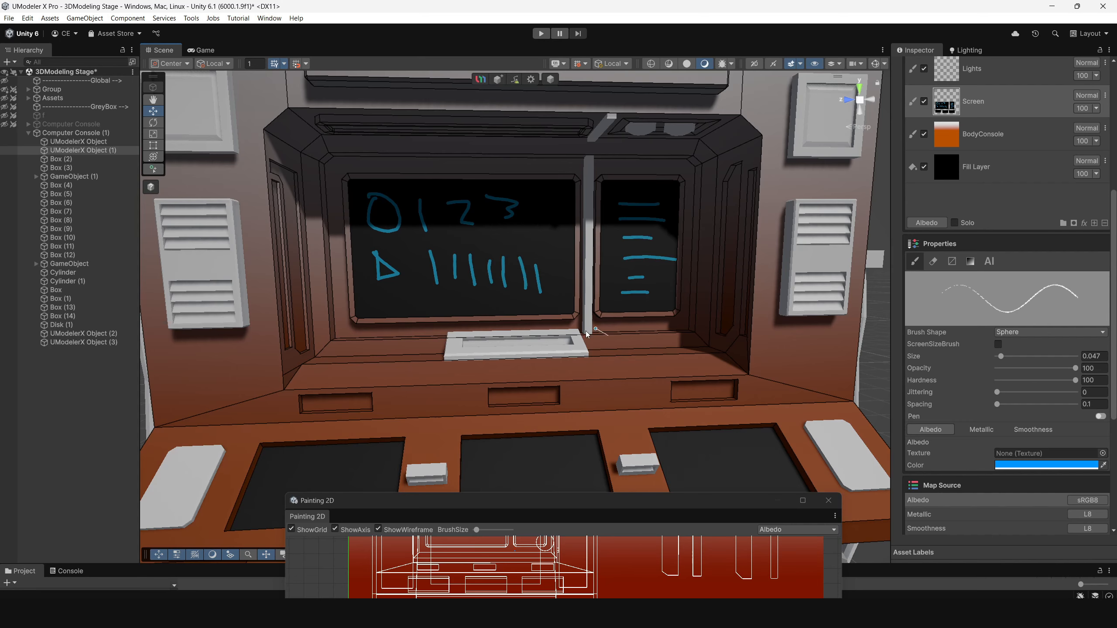
Step: Brush the blue digits 22, 11 and 33 on the three small screens of the console's lower desk
middle_click_drag(538, 329, 539, 303)
left_click_drag(539, 302, 526, 334, "alt")
middle_click_drag(528, 420, 532, 359)
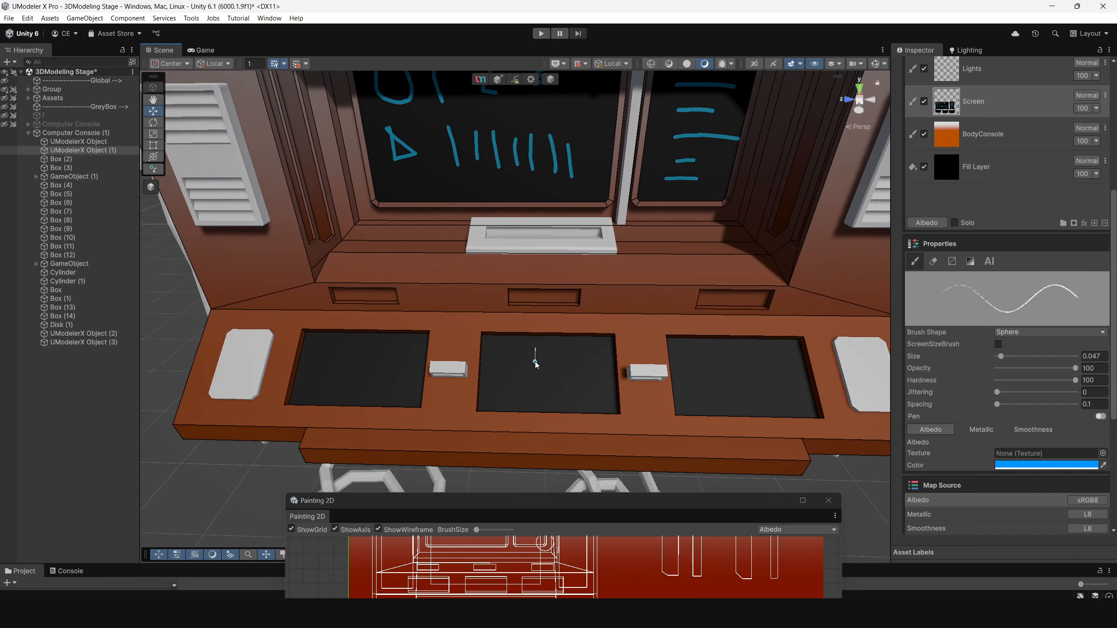
mouse_move(319, 353)
left_mouse_down()
mouse_move(343, 379)
mouse_move(383, 362)
mouse_move(388, 378)
left_mouse_up()
left_click_drag(511, 353, 515, 390)
left_click_drag(548, 350, 549, 386)
mouse_move(681, 341)
left_mouse_down()
mouse_move(696, 364)
mouse_move(682, 379)
mouse_move(744, 373)
mouse_move(722, 384)
left_mouse_up()
Step: Check the blue markings on the screen UV islands in Painting 2D and make BodyConsole the active layer
scroll(733, 399, "down", 3)
mouse_move(684, 316)
left_mouse_down("alt")
mouse_move(605, 301)
mouse_move(510, 306)
mouse_move(654, 310)
mouse_move(481, 337)
mouse_move(644, 361)
mouse_move(820, 363)
mouse_move(616, 363)
left_mouse_up("alt")
left_click_drag(590, 502, 553, 139)
scroll(601, 359, "down", 5)
scroll(601, 359, "up", 5)
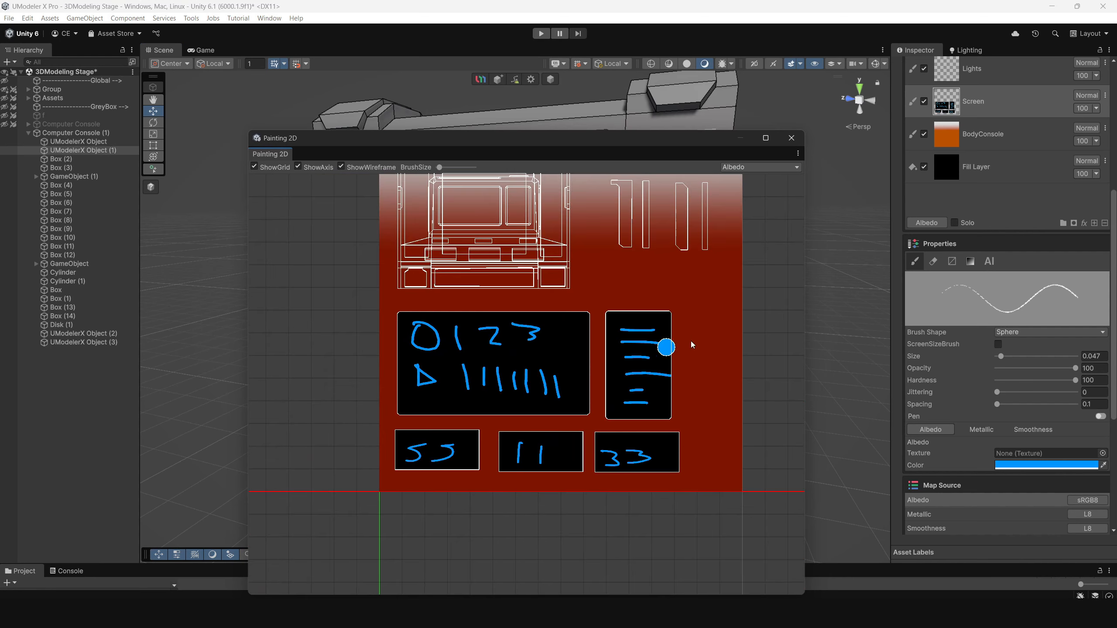
scroll(990, 179, "up", 2)
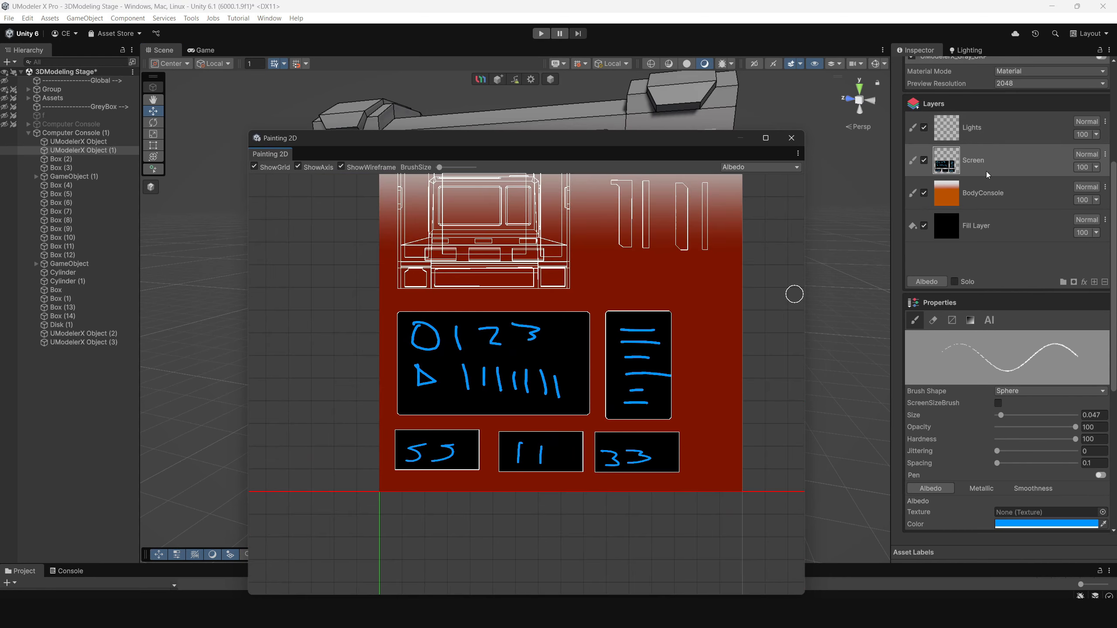
left_click(1029, 194)
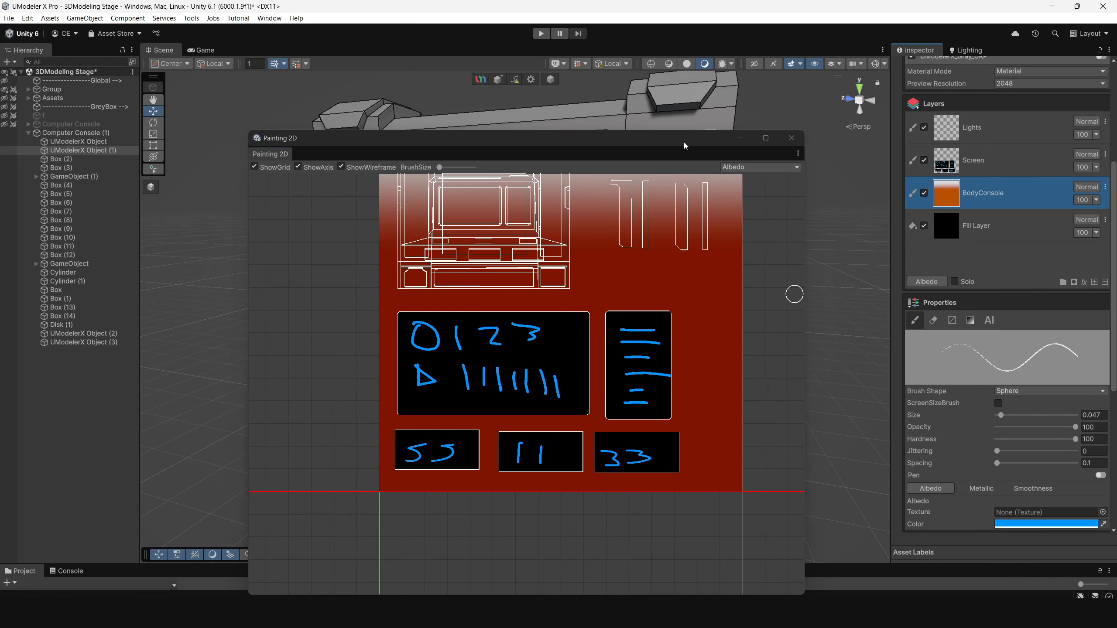
Step: Examine the painted console from the front and side in 3D, comparing its gradient and screens with the 2D texture layout
left_click_drag(685, 142, 623, 431)
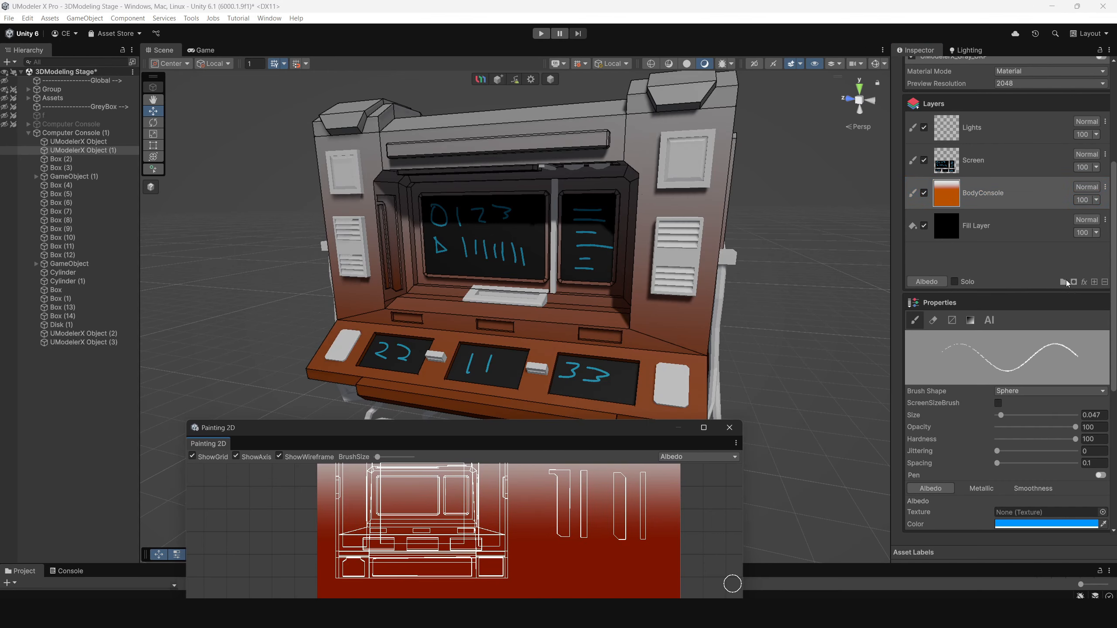
left_click_drag(609, 269, 538, 232, "alt")
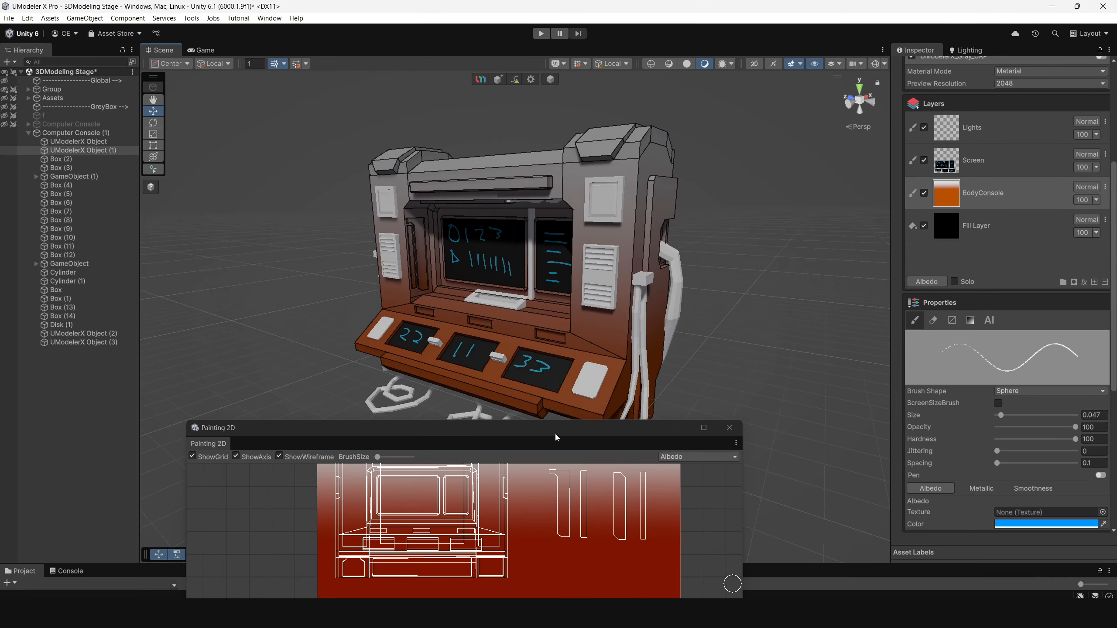
left_click_drag(555, 431, 553, 112)
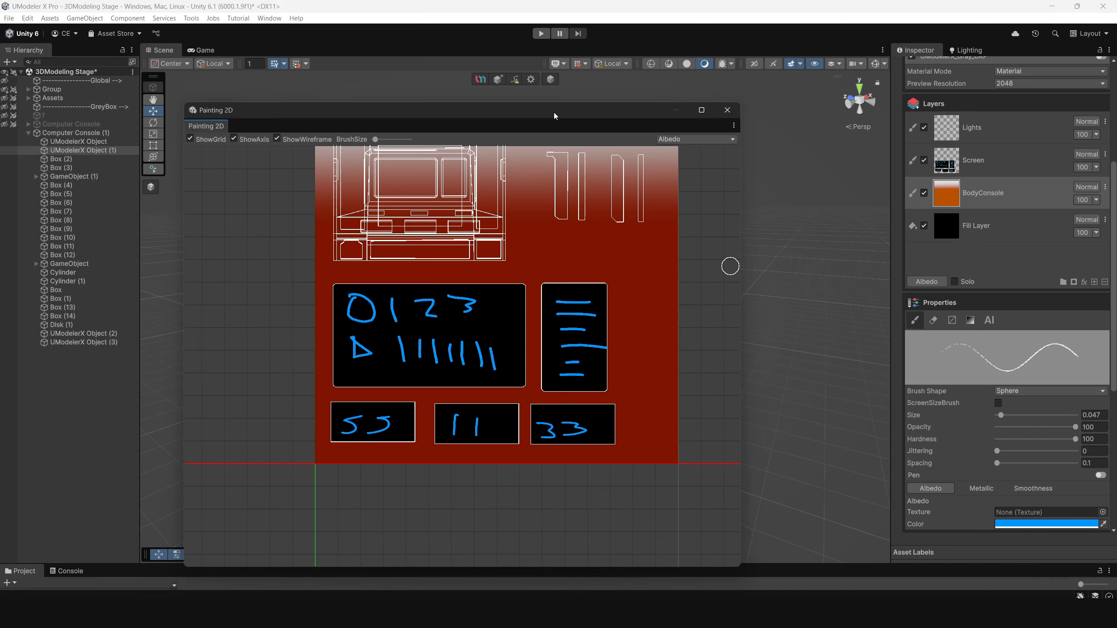
middle_click_drag(573, 266, 573, 391)
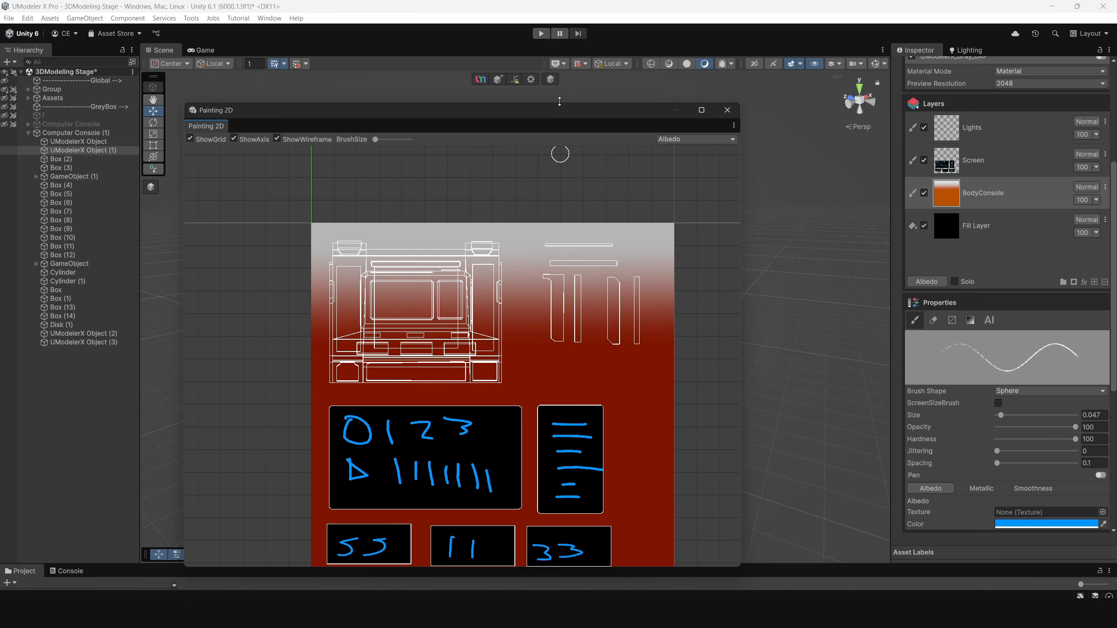
left_click_drag(553, 113, 584, 494)
scroll(521, 295, "up", 3)
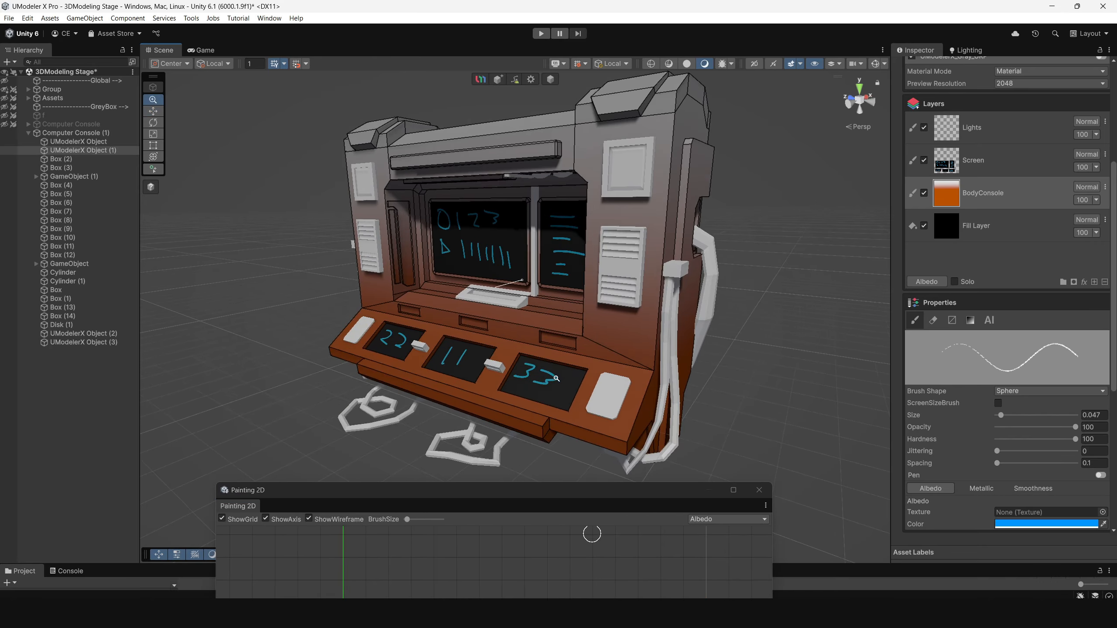
mouse_move(519, 308)
left_mouse_down("alt")
mouse_move(382, 375)
mouse_move(412, 343)
mouse_move(626, 374)
left_mouse_up("alt")
right_click_drag(627, 374, 560, 384, "alt")
left_click_drag(560, 384, 633, 381, "alt")
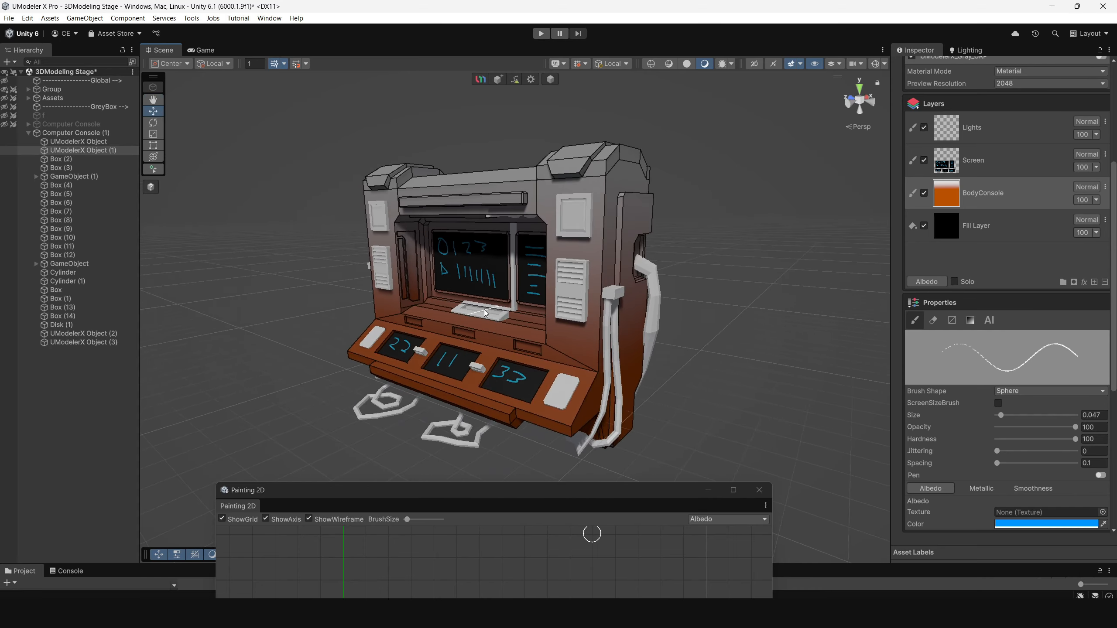